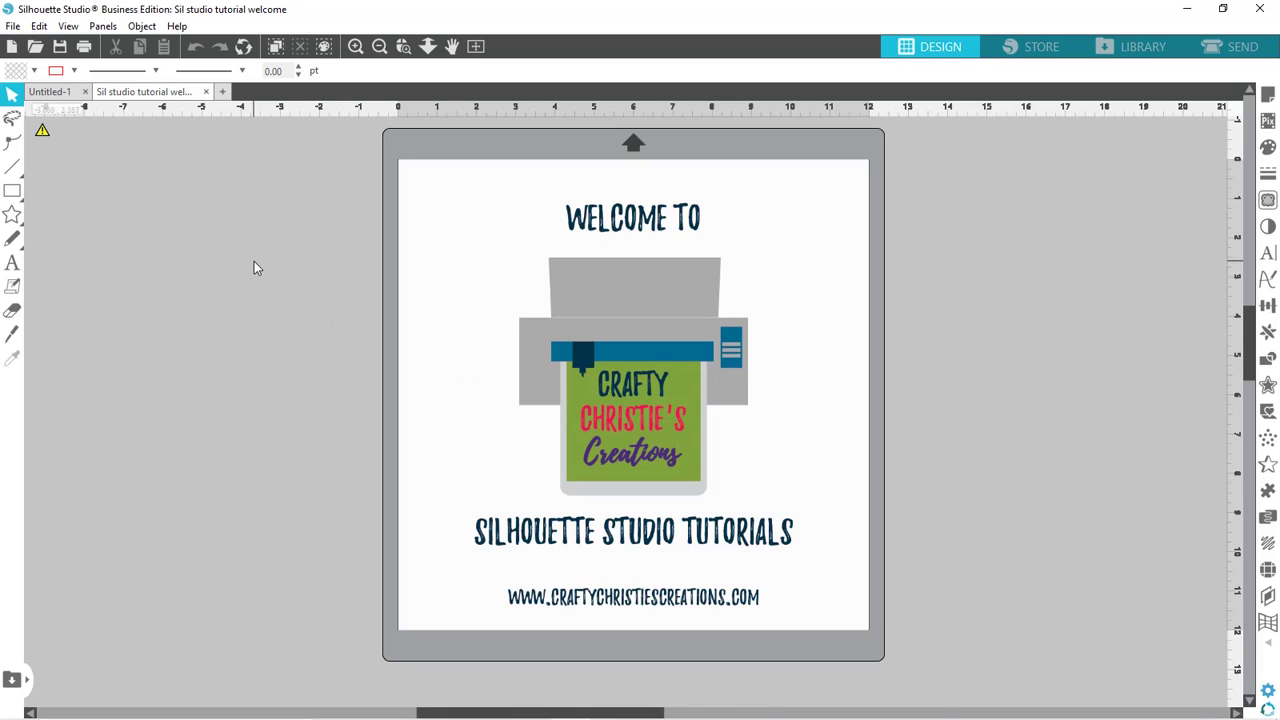
# - Show the blank Untitled-1 document in place of the tutorial welcome design
pyautogui.click(59, 93)
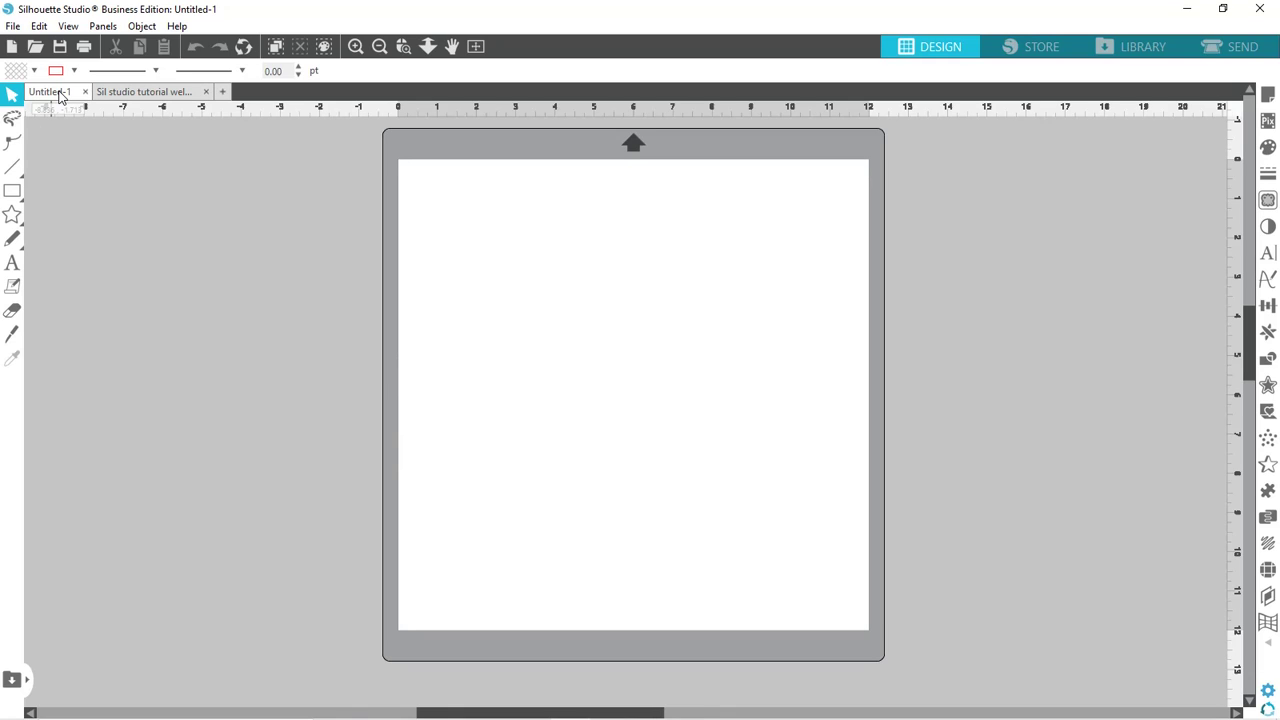
# - Open geometry02.jpg from the geometric patterns JPG folder
pyautogui.click(36, 48)
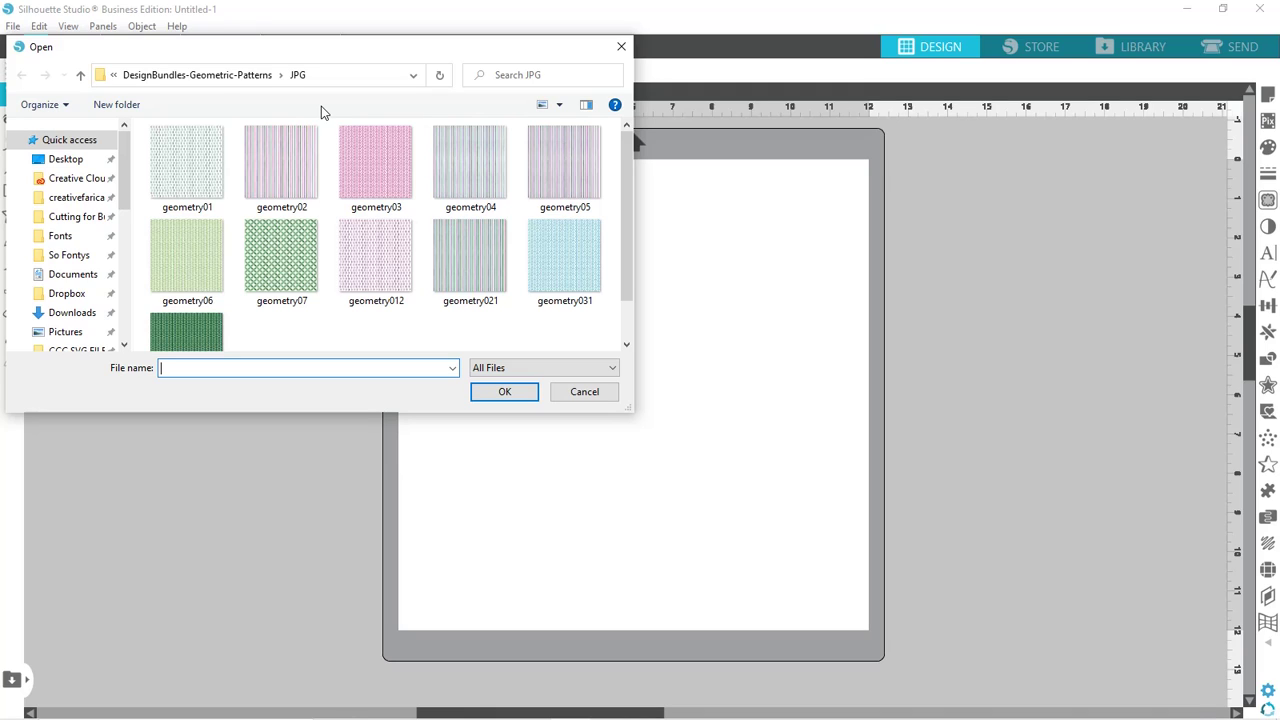
pyautogui.click(281, 161)
pyautogui.click(505, 392)
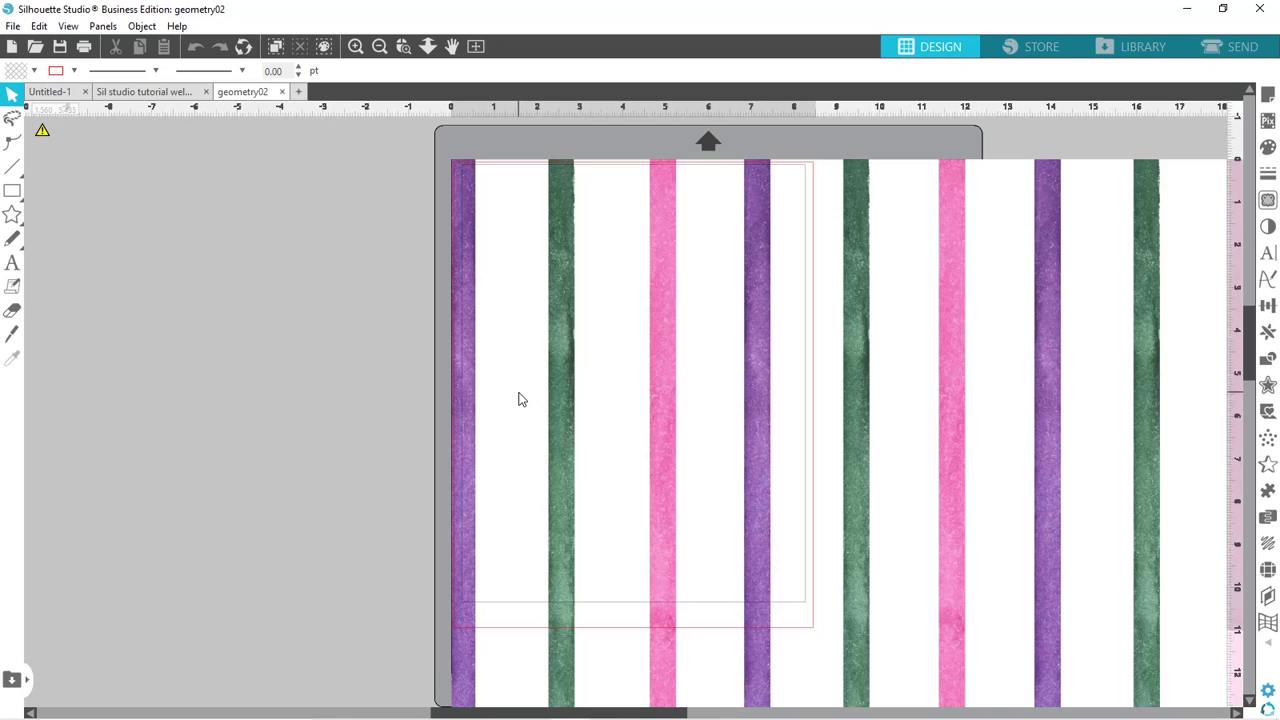
# - Drag the oversized 82-inch stripe image up and left so it covers the page area
pyautogui.click(379, 48)
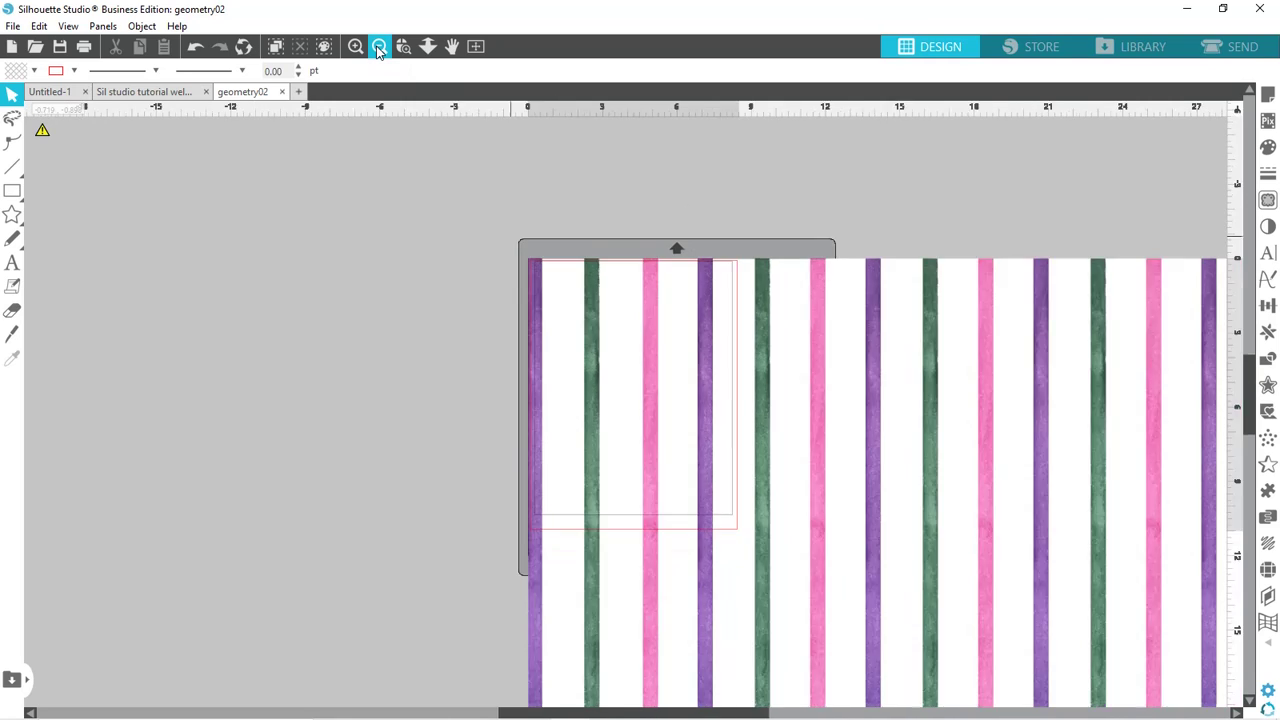
pyautogui.click(379, 48)
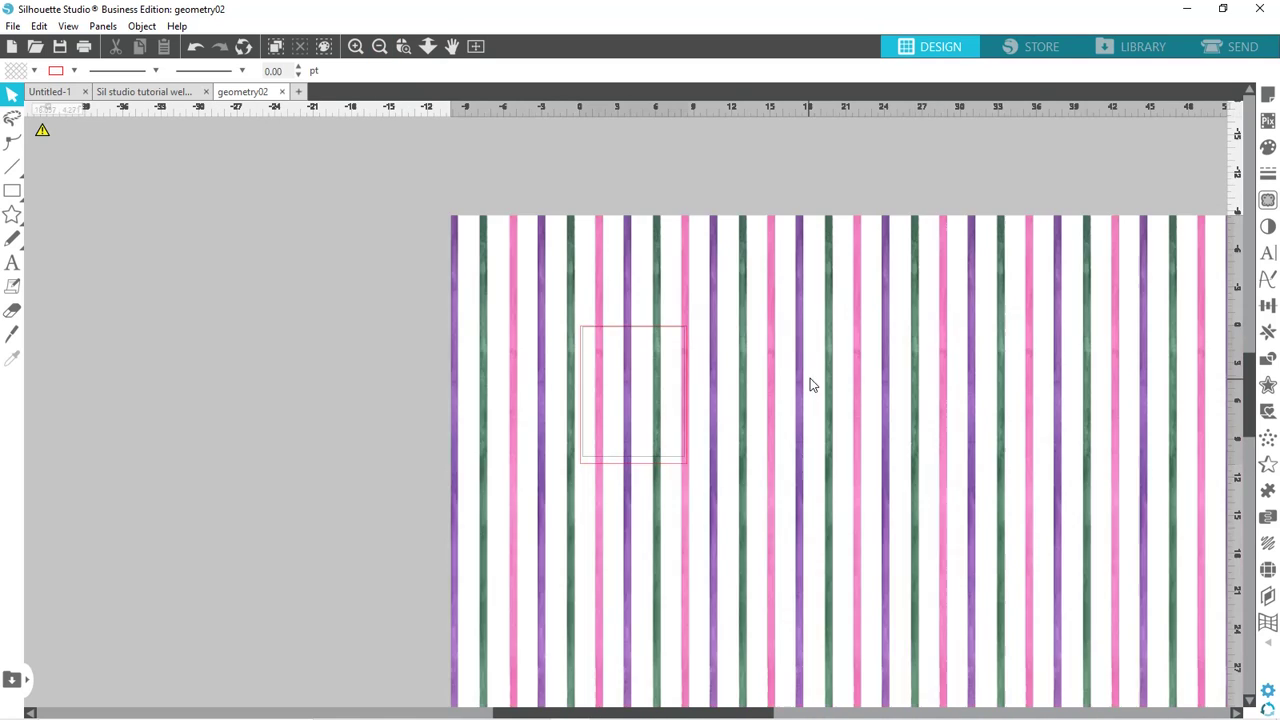
pyautogui.moveTo(810, 378); pyautogui.dragTo(472, 301)
pyautogui.click(1197, 295)
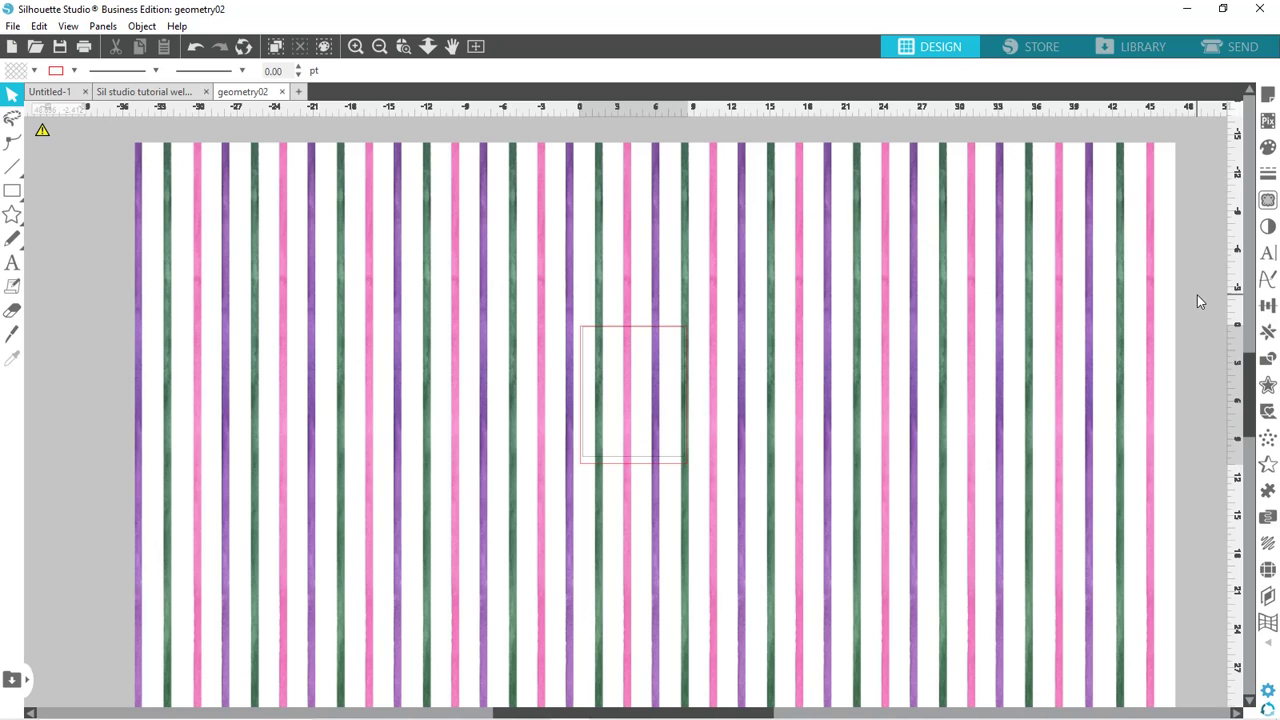
# - Scale the stripe image by 33% twice to 9.114 in square and place it over the page
pyautogui.click(1268, 306)
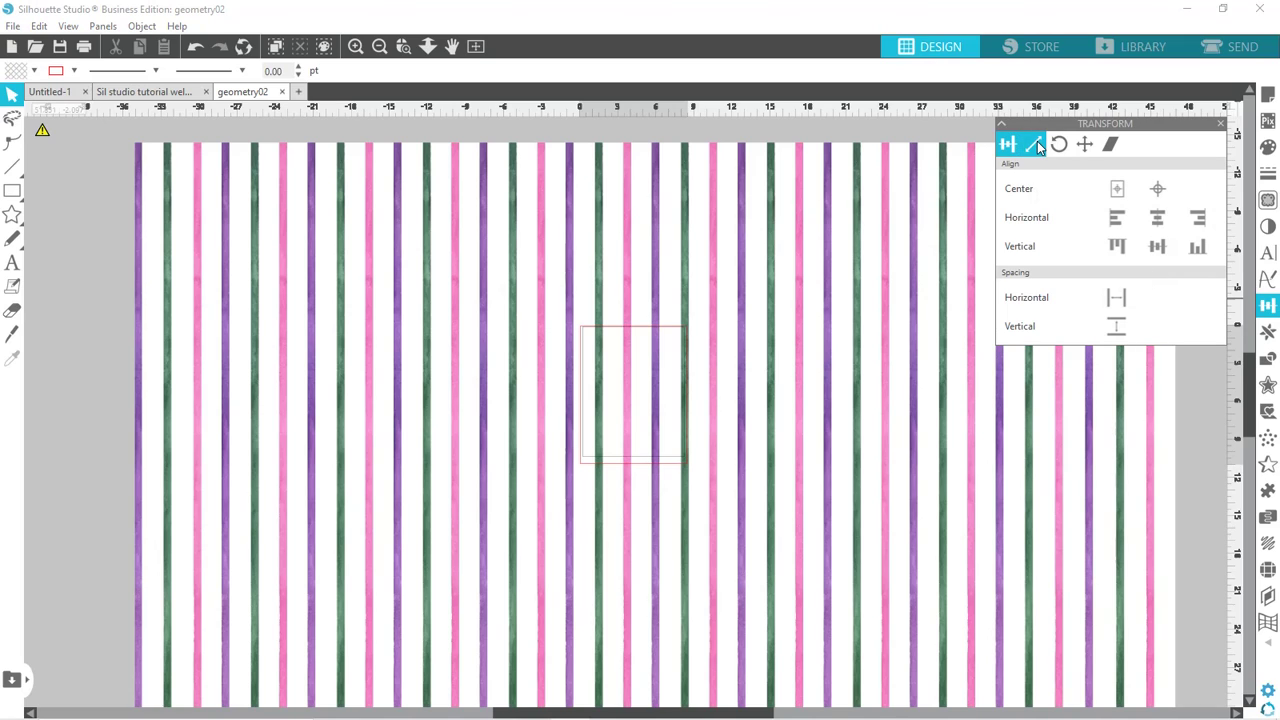
pyautogui.click(1035, 145)
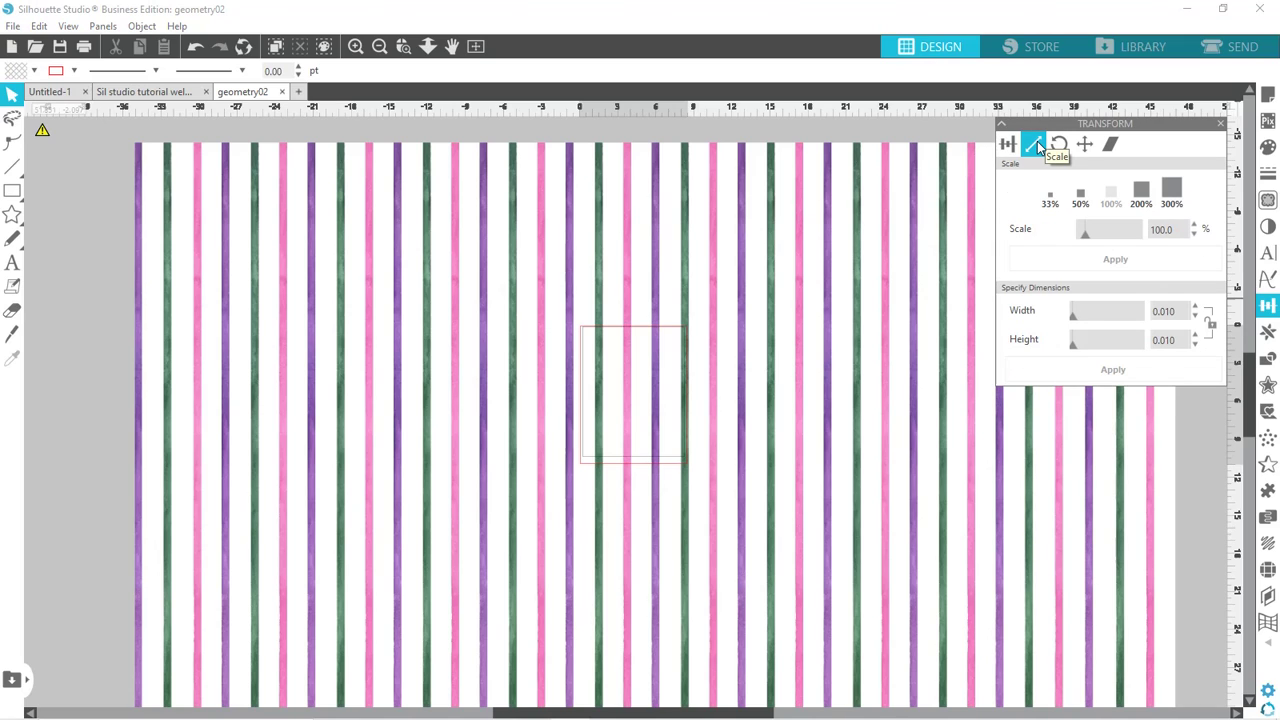
pyautogui.click(886, 224)
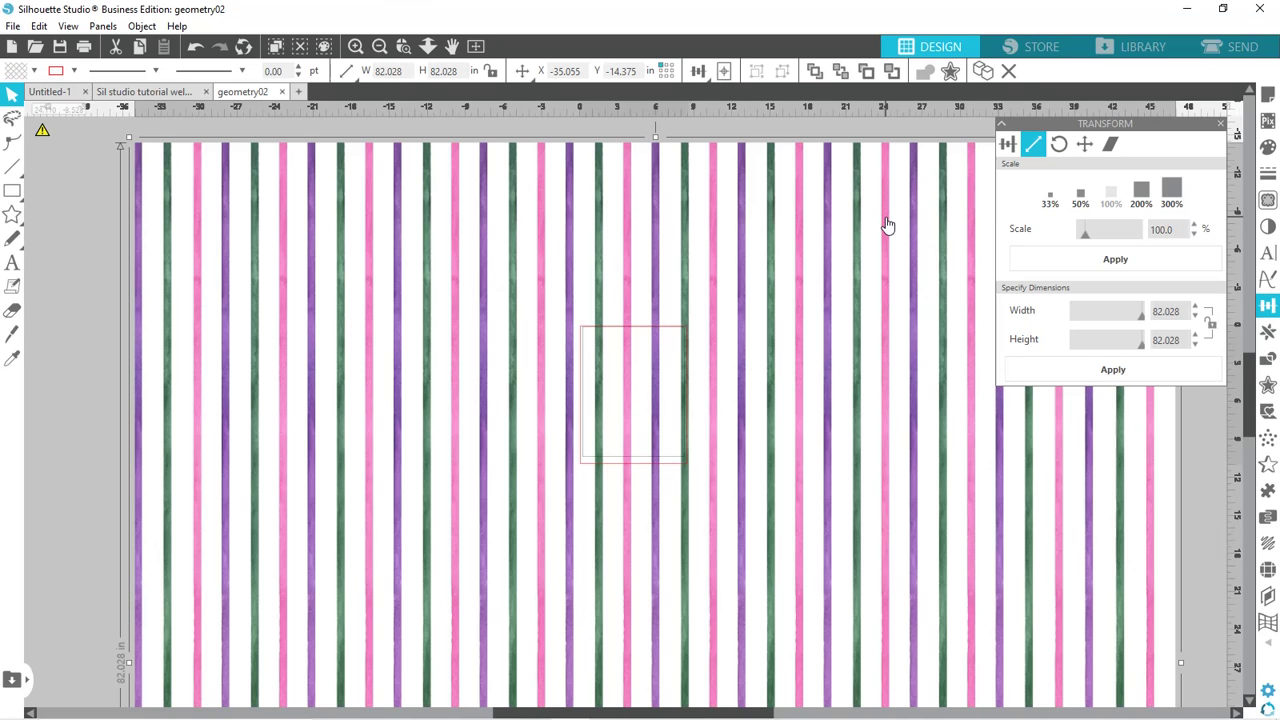
pyautogui.click(1050, 205)
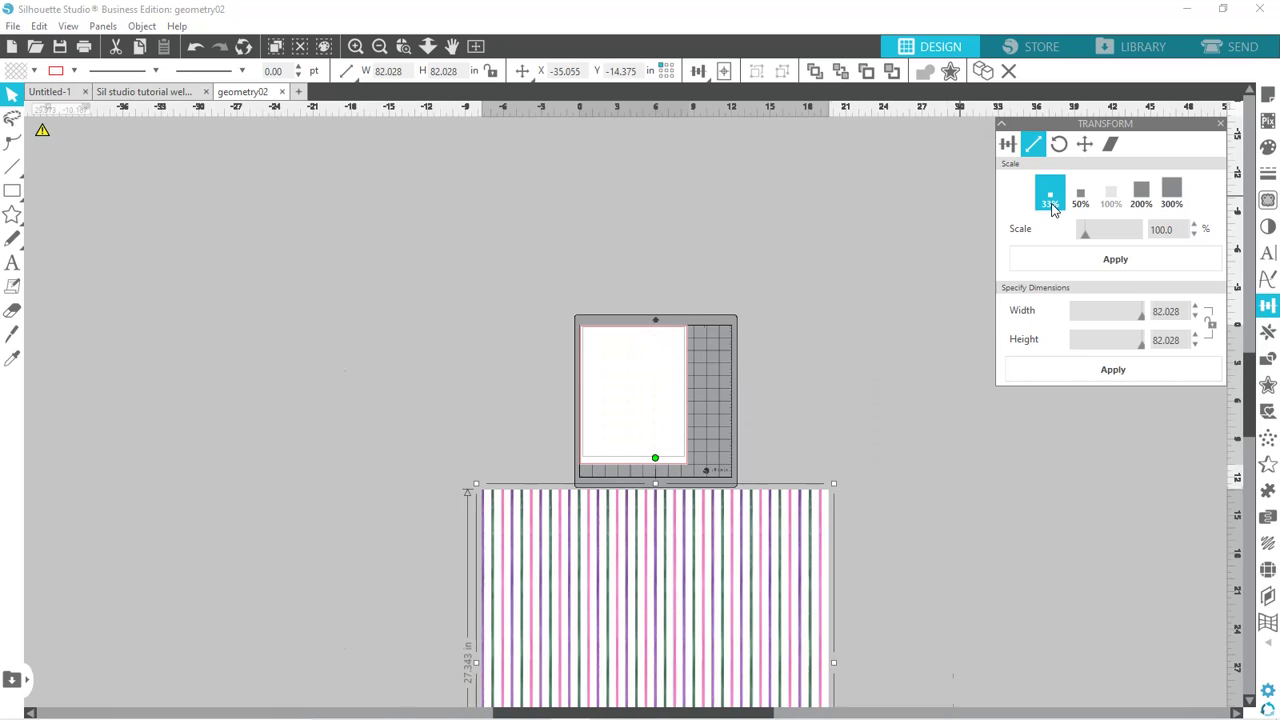
pyautogui.moveTo(677, 524); pyautogui.dragTo(668, 315)
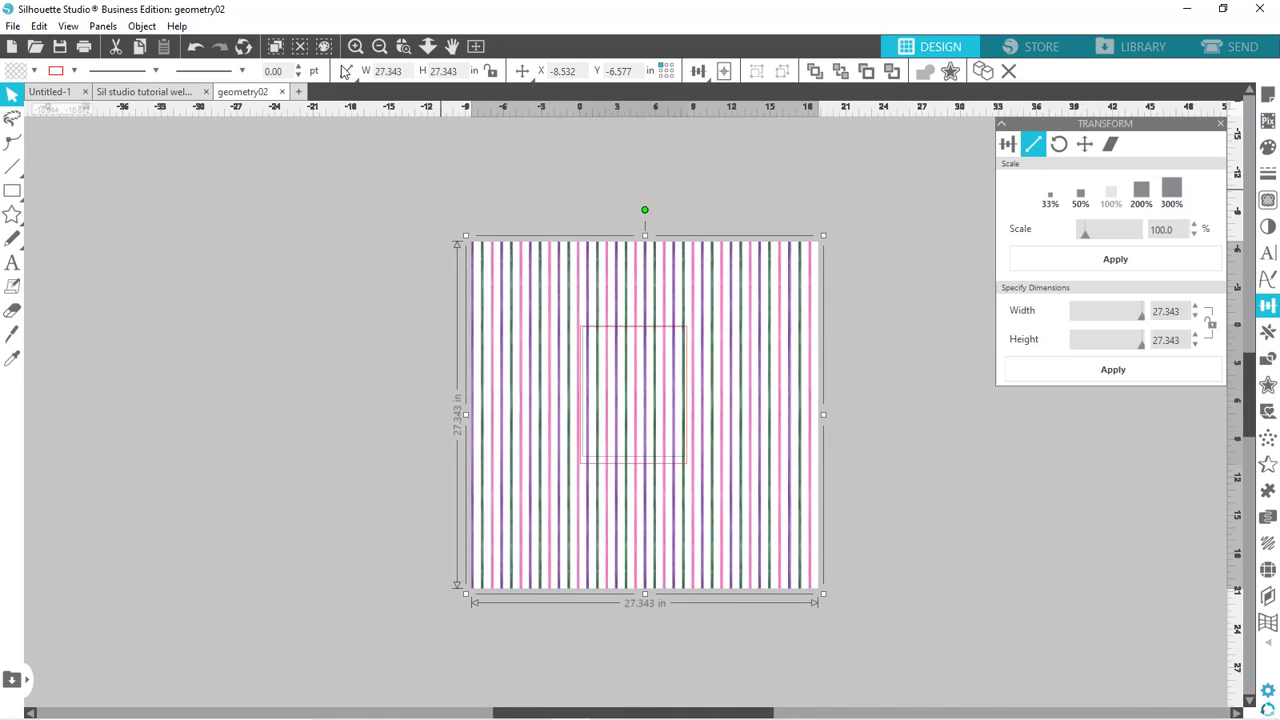
pyautogui.moveTo(348, 79)
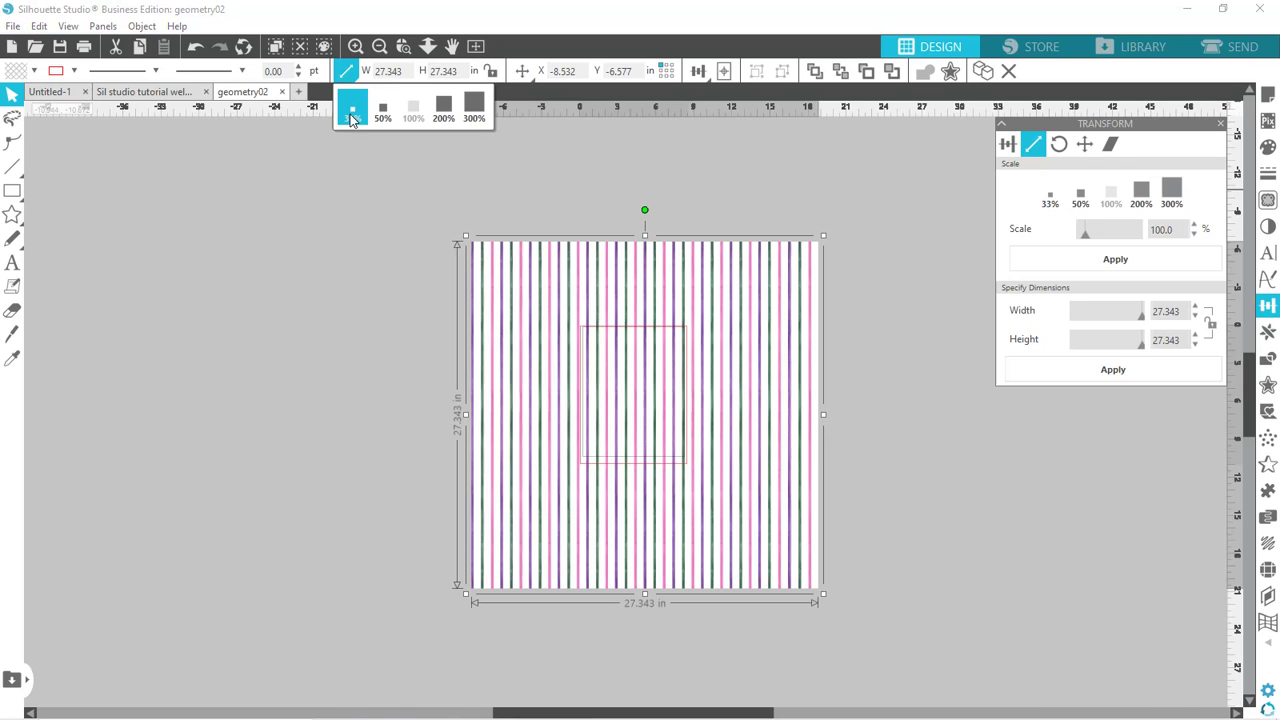
pyautogui.click(351, 120)
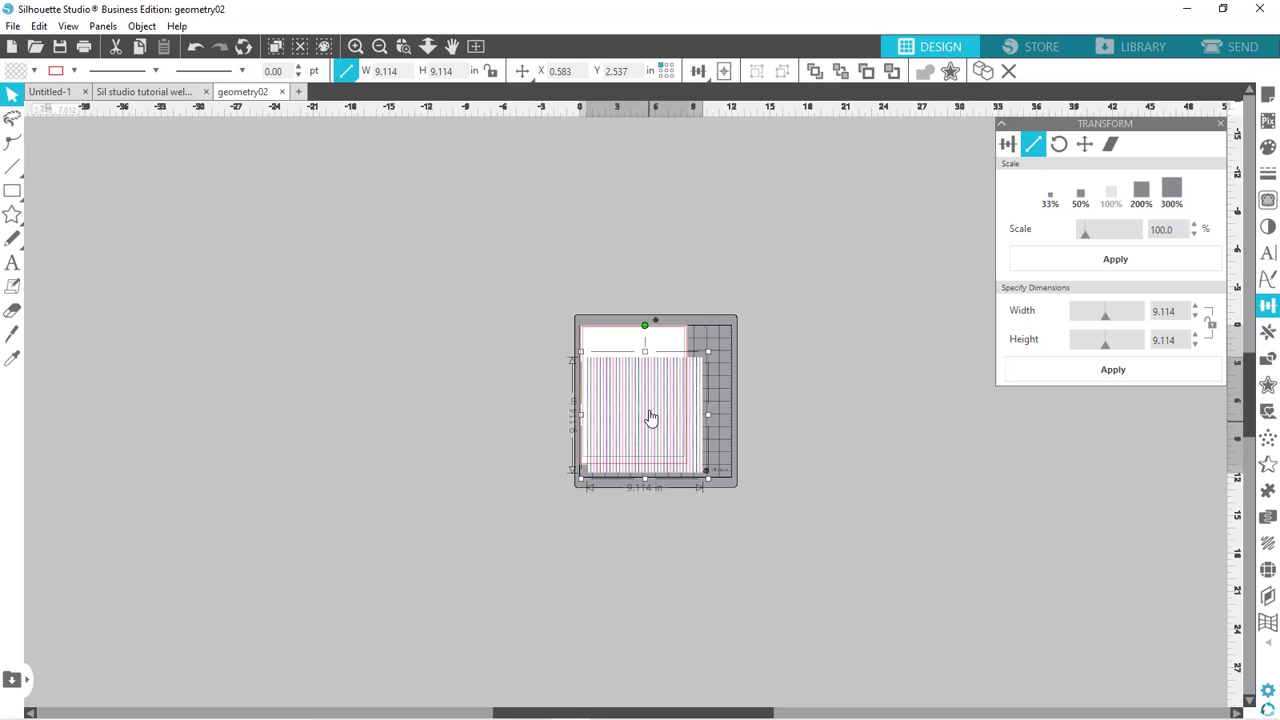
pyautogui.moveTo(646, 396); pyautogui.dragTo(641, 399)
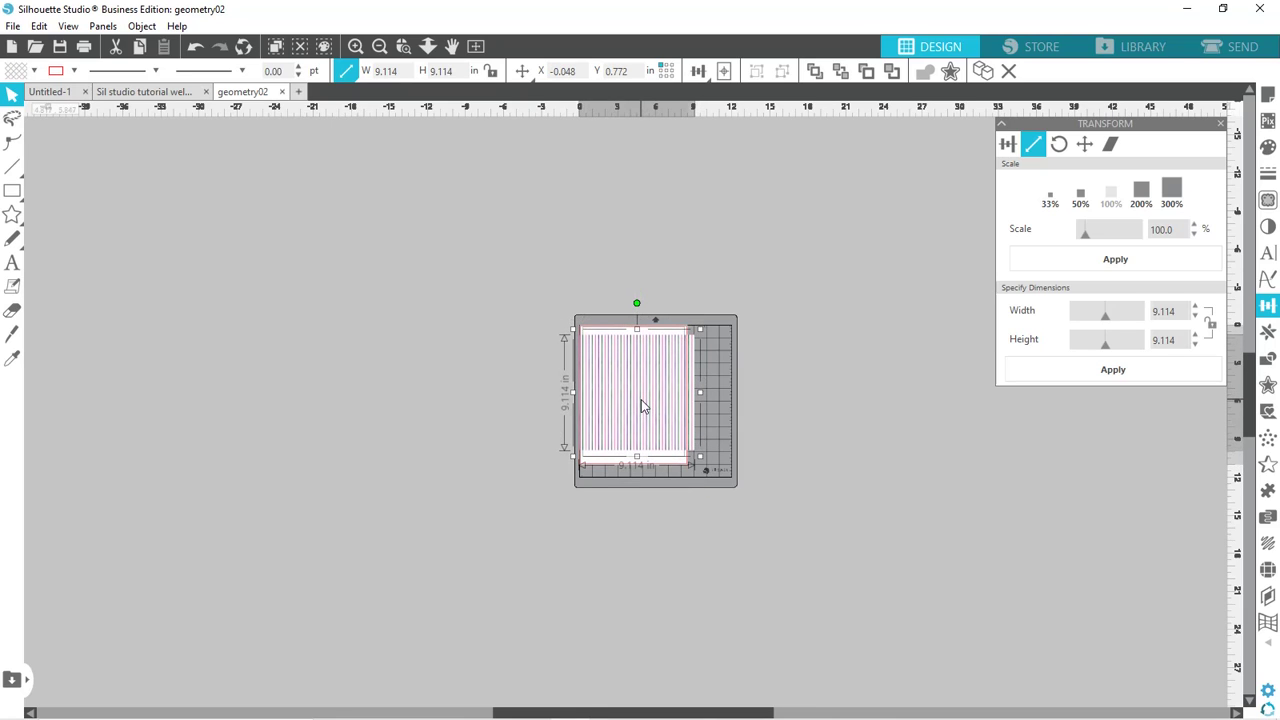
pyautogui.click(1220, 125)
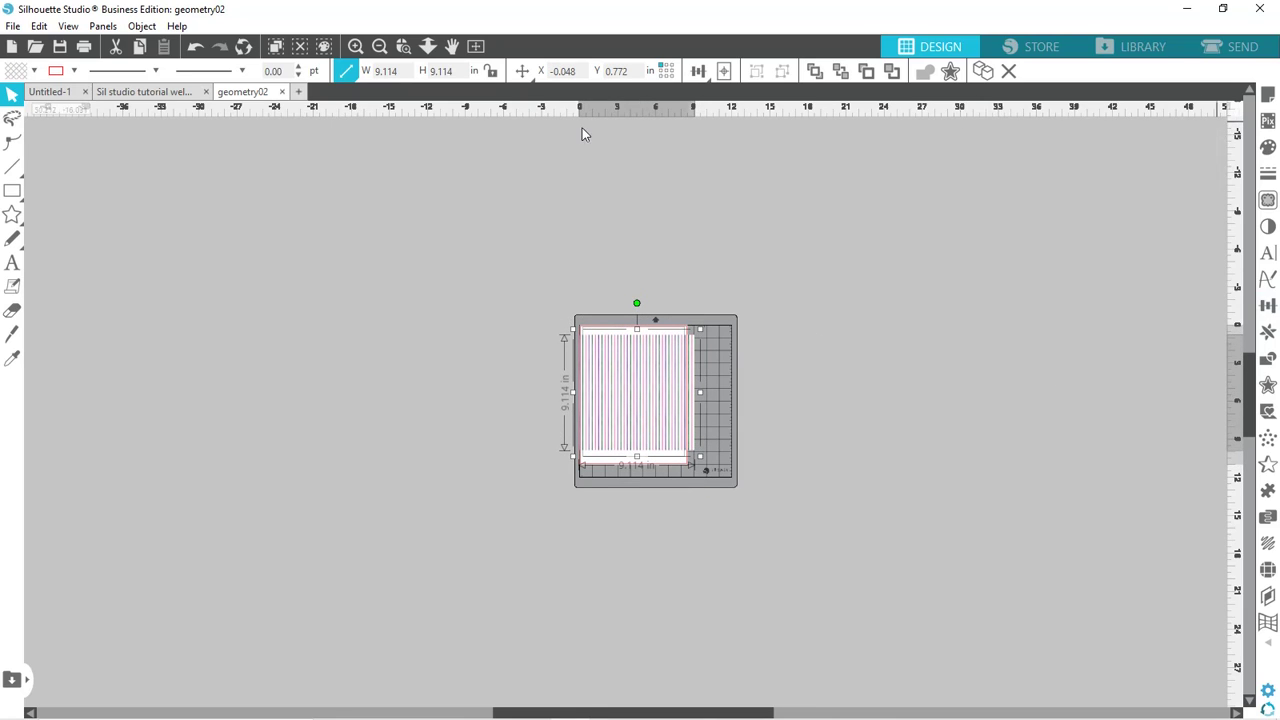
# - Uncheck Show Print Border and Show Cut Border in Page Setup
pyautogui.click(475, 46)
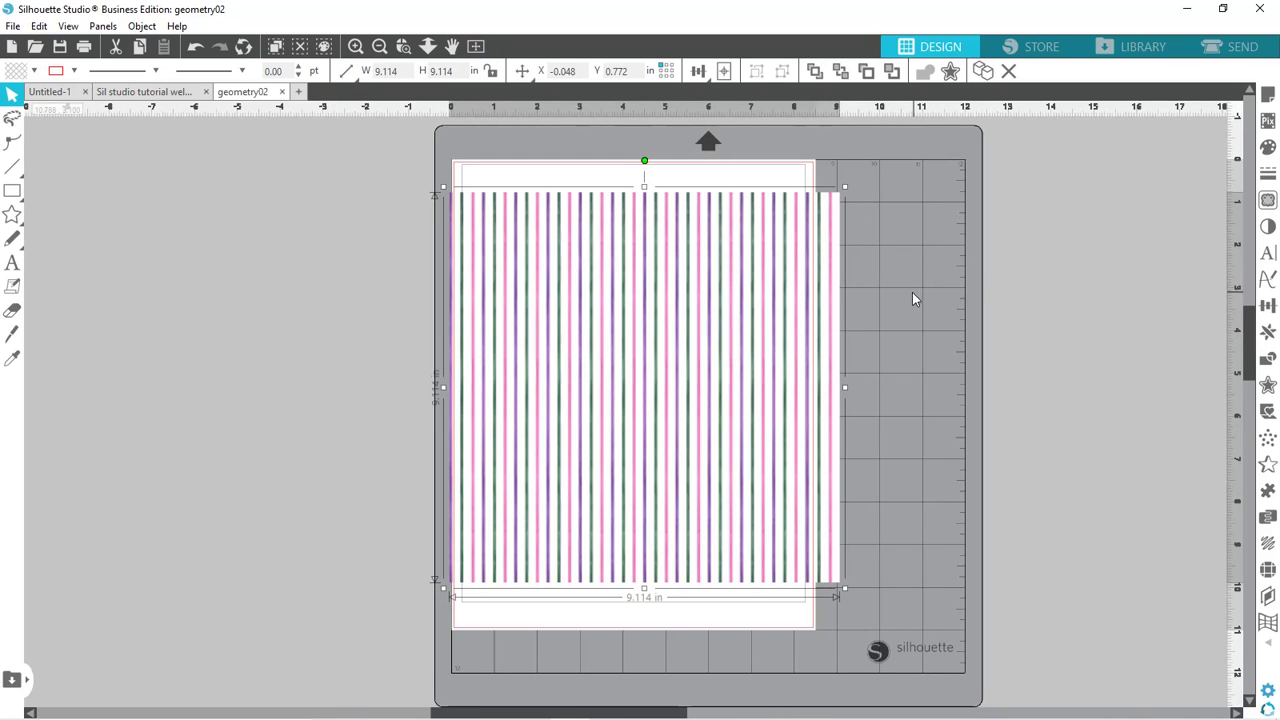
pyautogui.click(1268, 92)
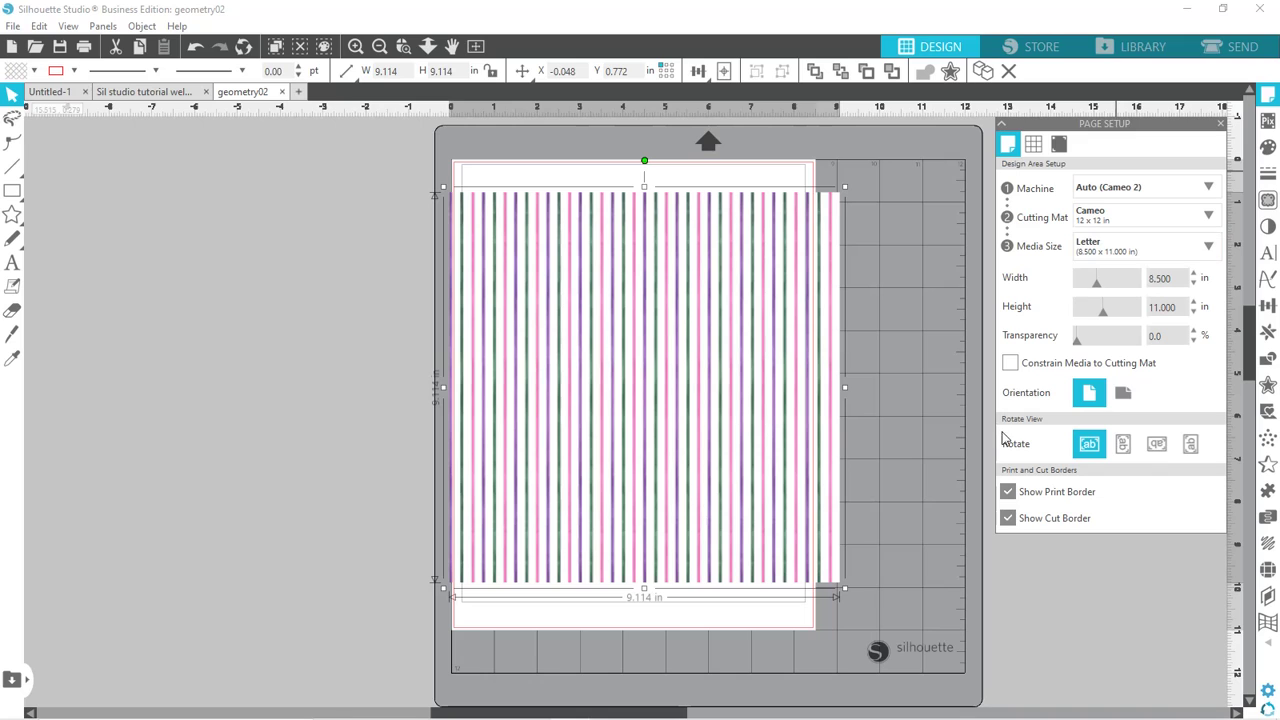
pyautogui.click(1008, 518)
pyautogui.click(1008, 492)
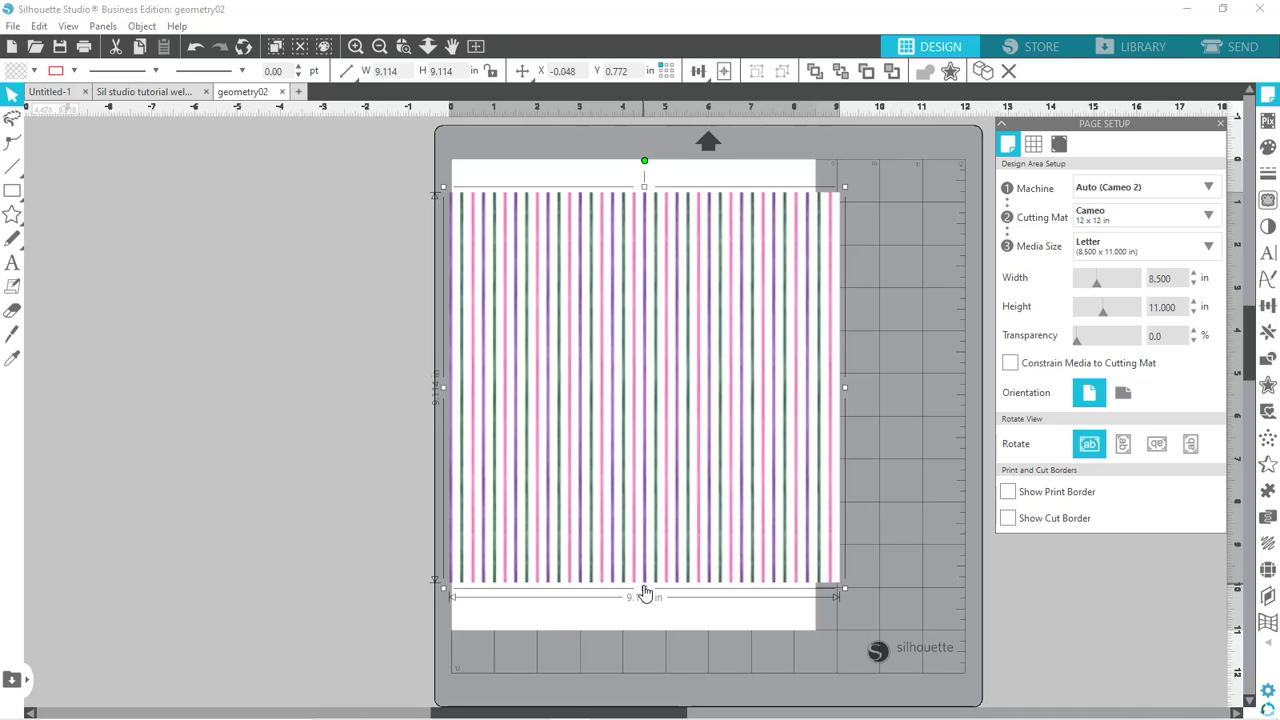
# - Stretch the stripes to 11.020 in tall and position them to cover the Letter page
pyautogui.moveTo(644, 592); pyautogui.dragTo(644, 638)
pyautogui.moveTo(644, 186); pyautogui.dragTo(645, 155)
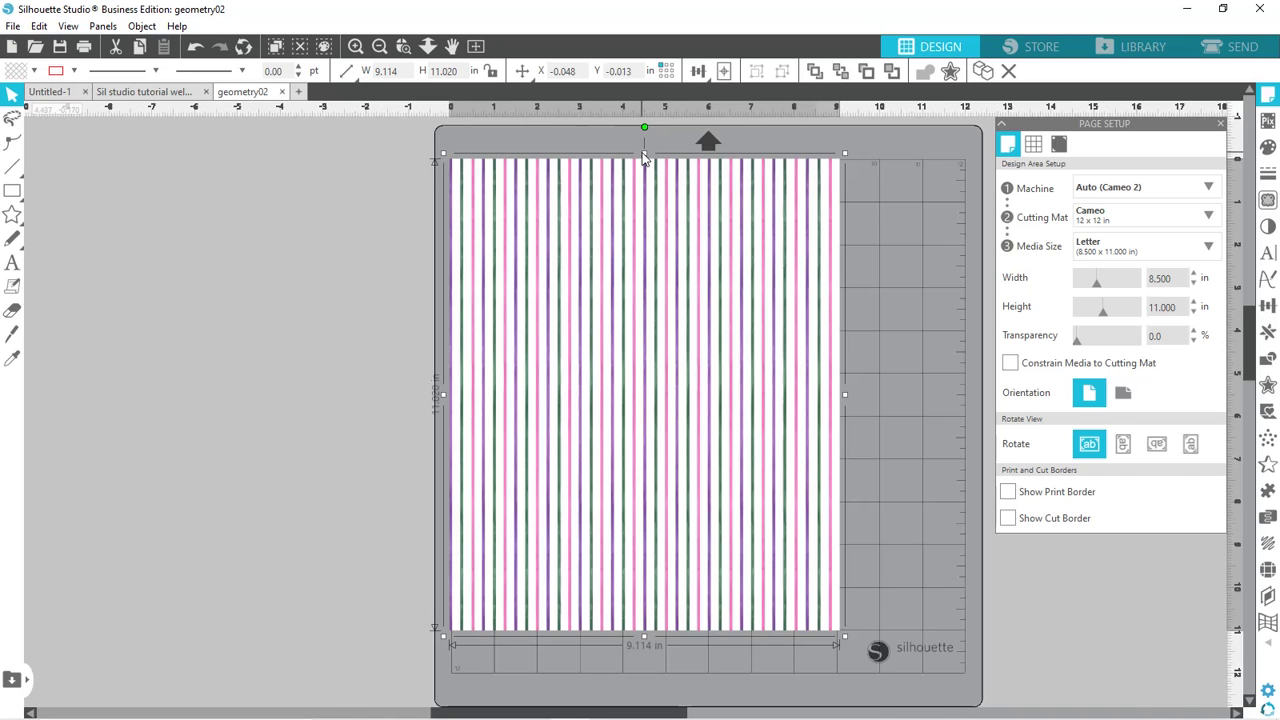
pyautogui.moveTo(657, 337); pyautogui.dragTo(655, 340)
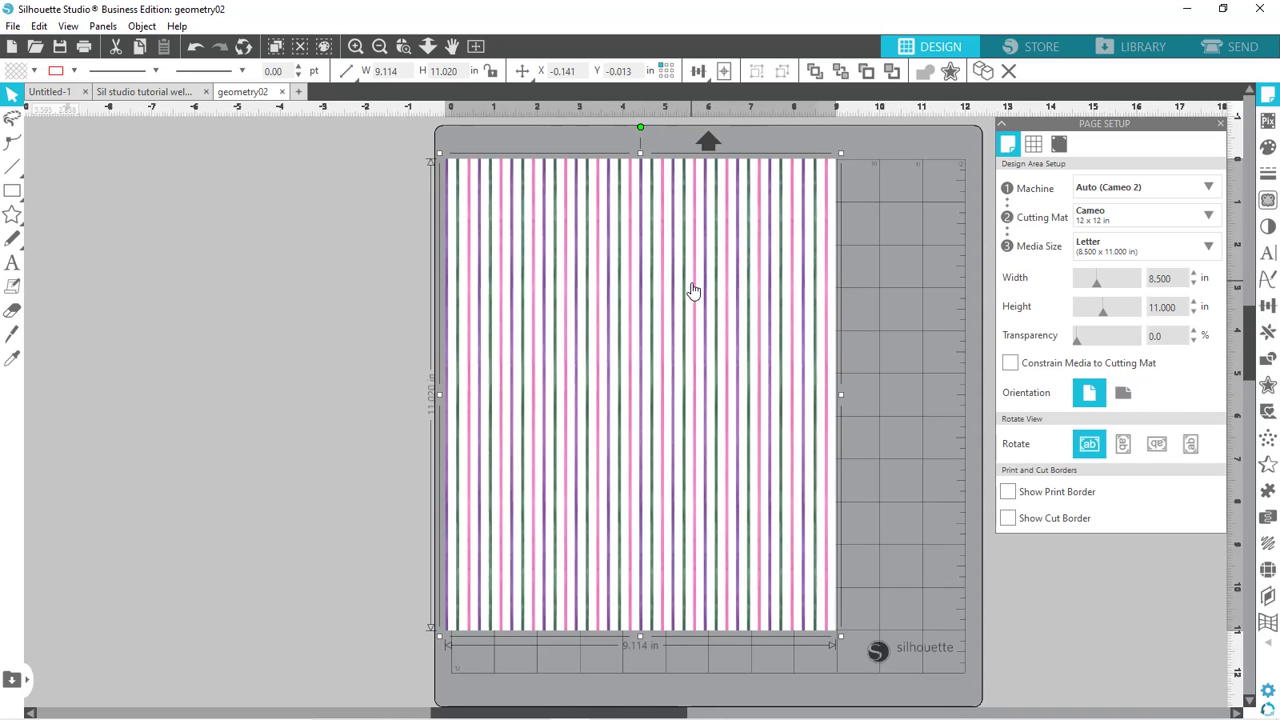
pyautogui.moveTo(693, 289); pyautogui.dragTo(686, 318)
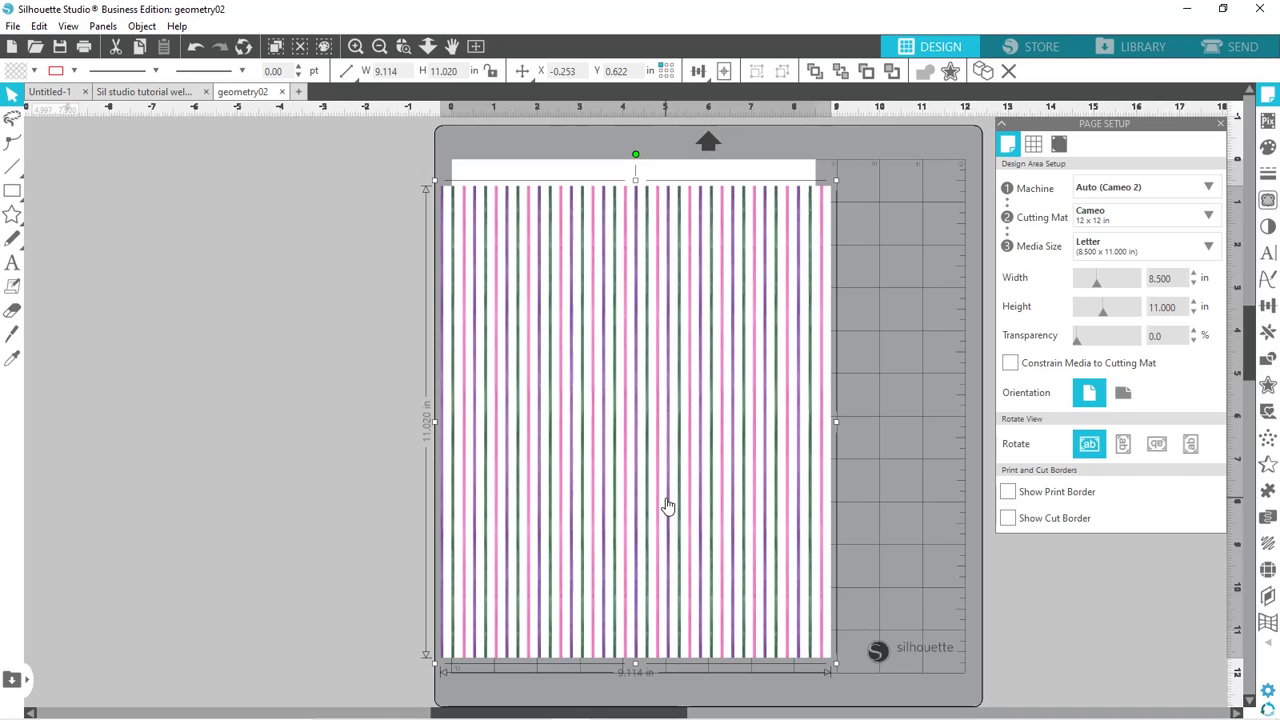
pyautogui.moveTo(668, 505); pyautogui.dragTo(665, 475)
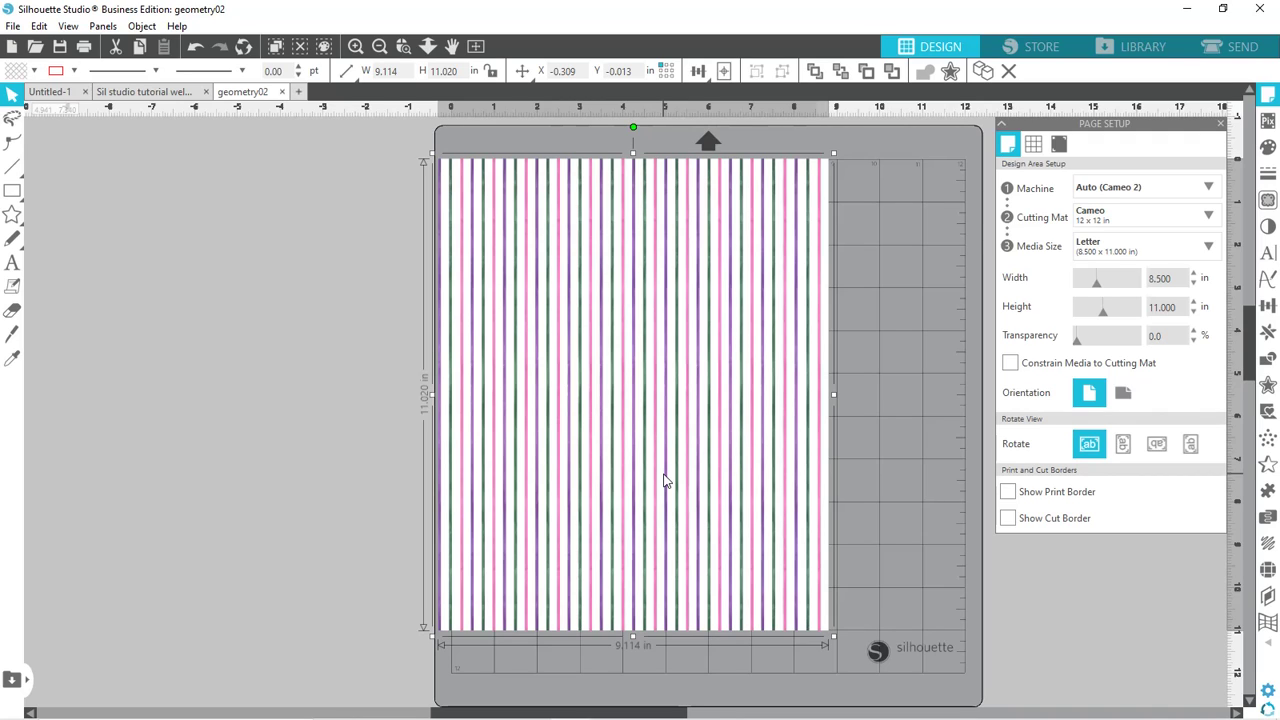
pyautogui.click(902, 501)
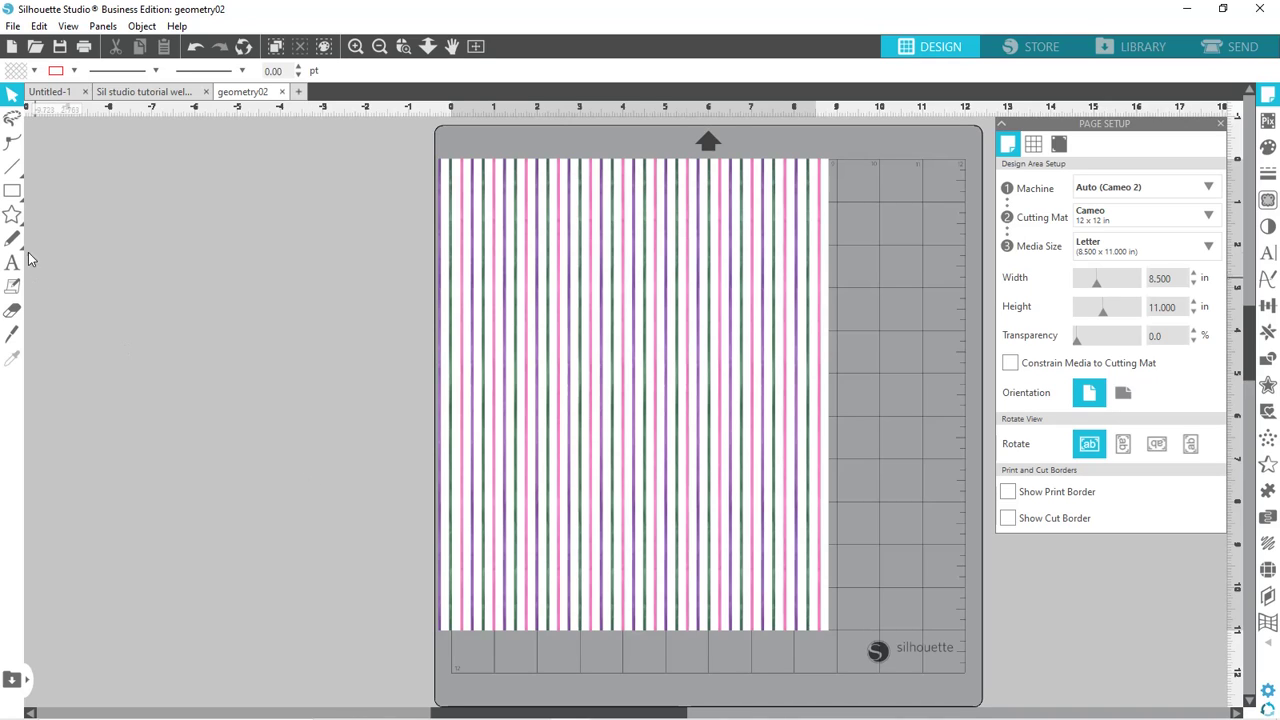
# - Draw a lightning-bolt shape from the shapes flyout to the left of the page
pyautogui.click(12, 216)
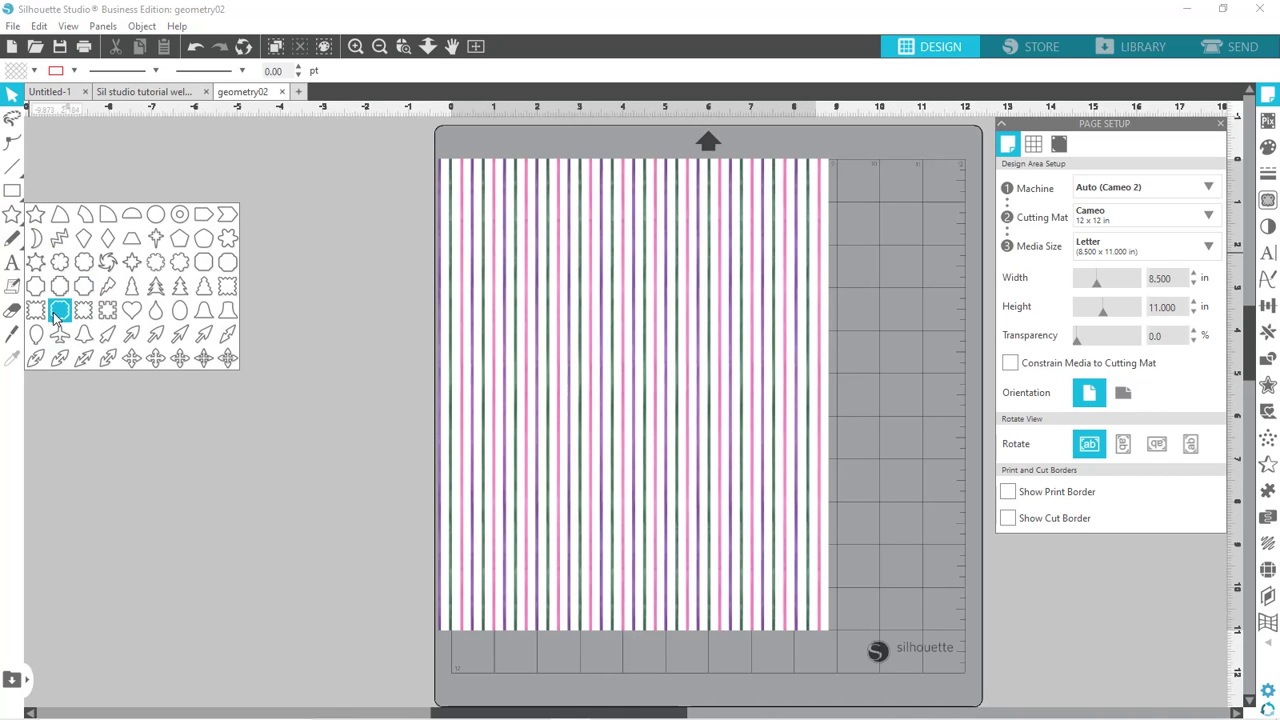
pyautogui.click(58, 244)
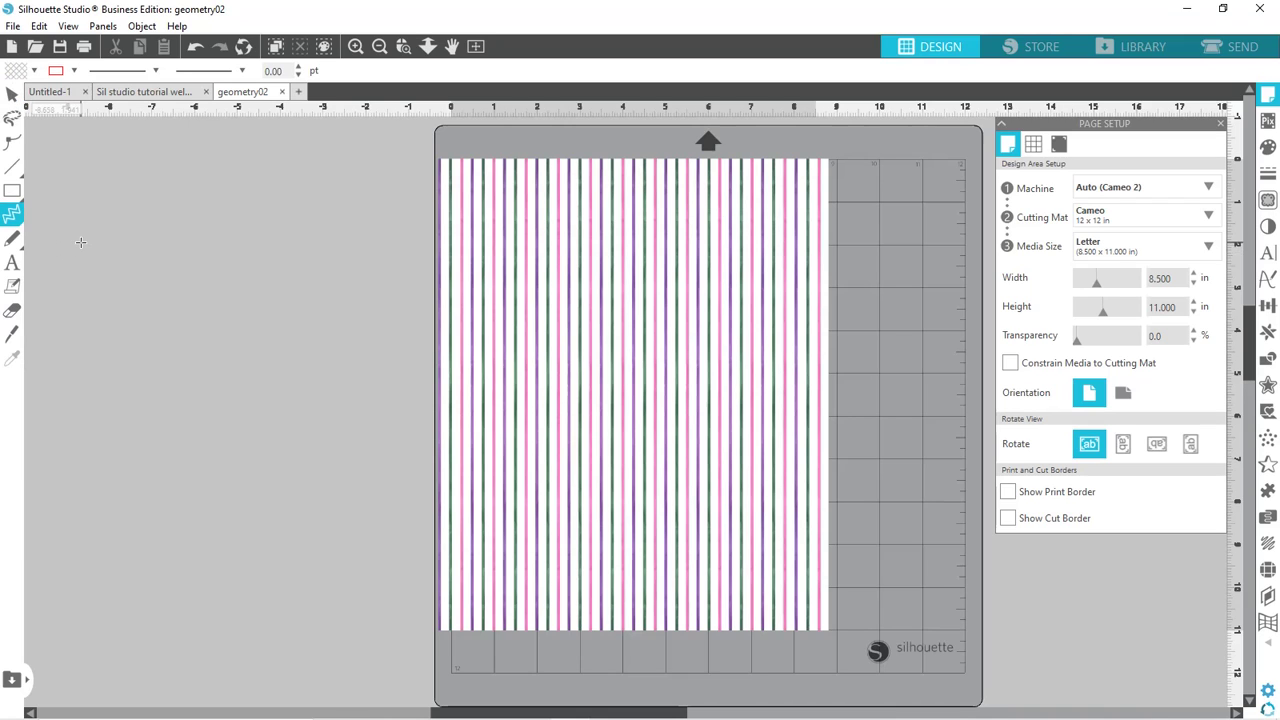
pyautogui.moveTo(80, 243); pyautogui.dragTo(246, 461)
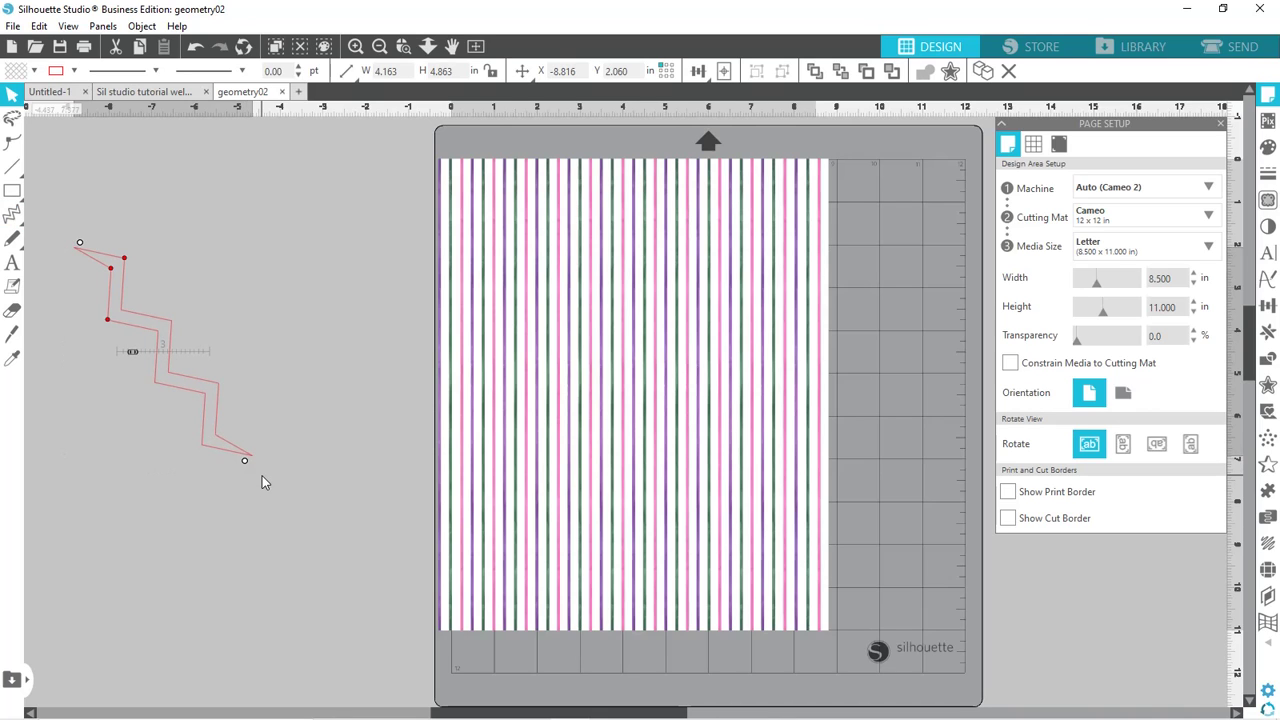
pyautogui.click(277, 375)
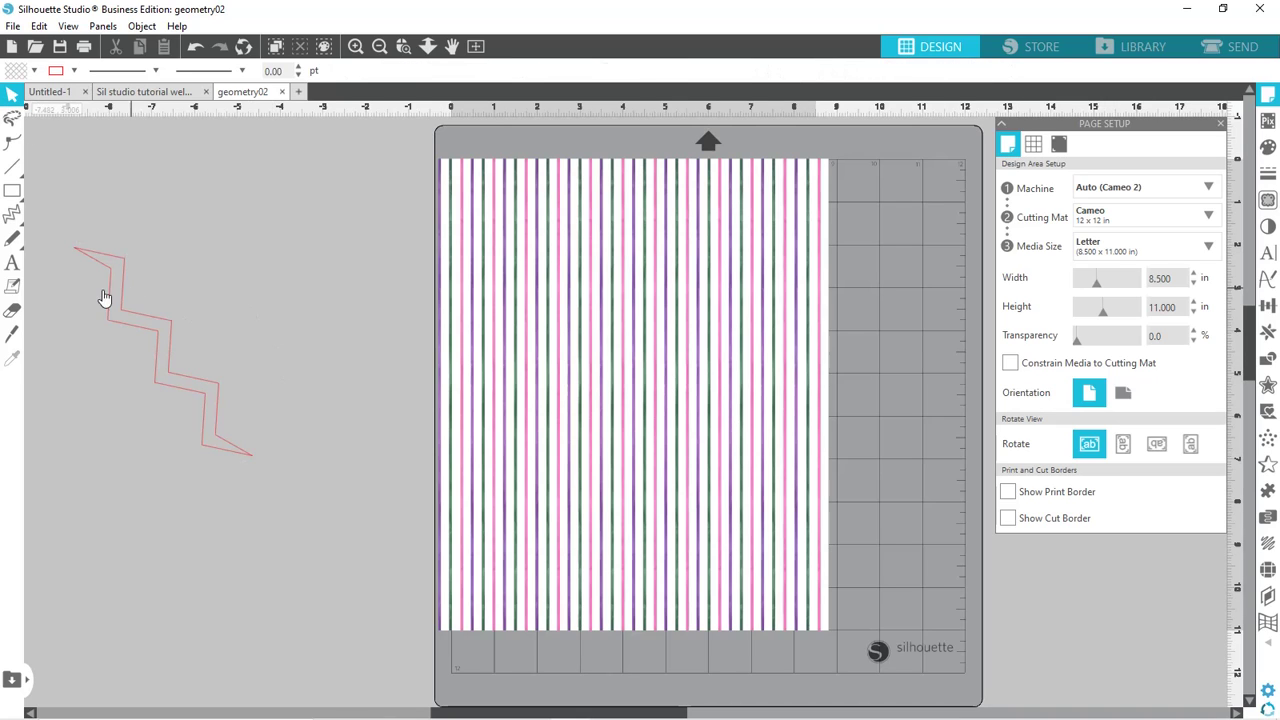
# - Add a 'Hello' text box above the zigzag shape
pyautogui.click(12, 264)
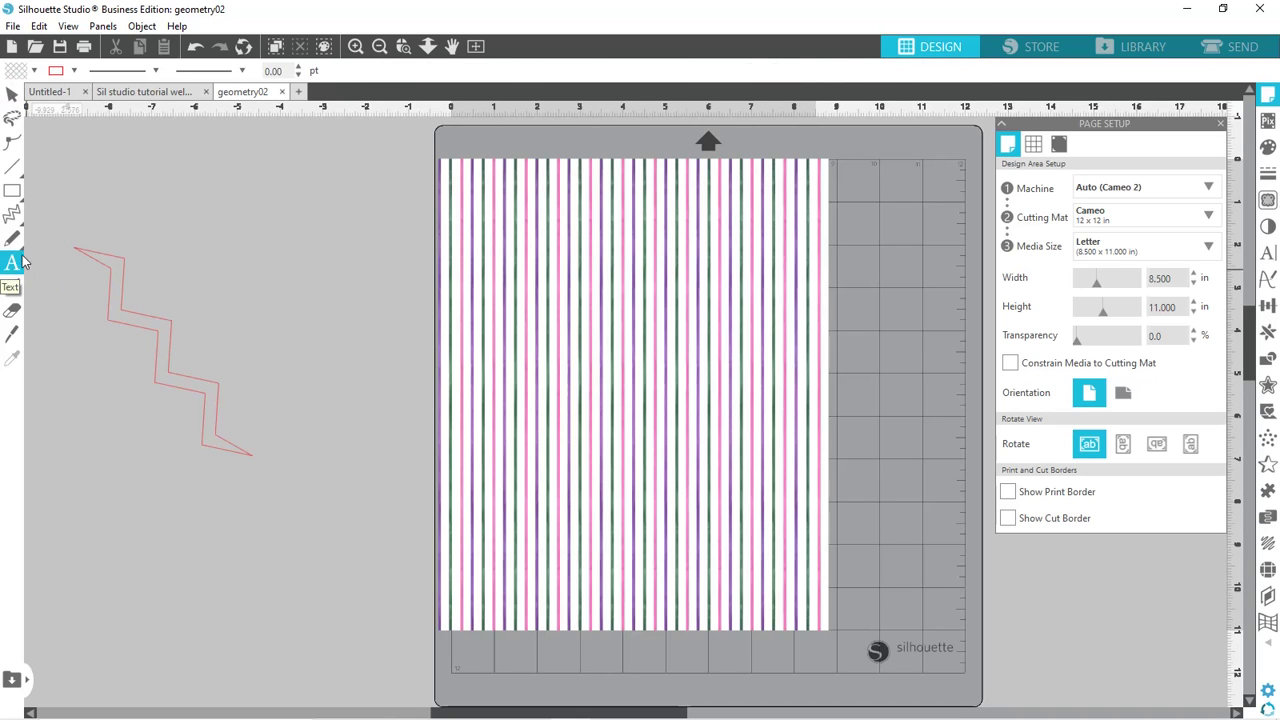
pyautogui.click(168, 200)
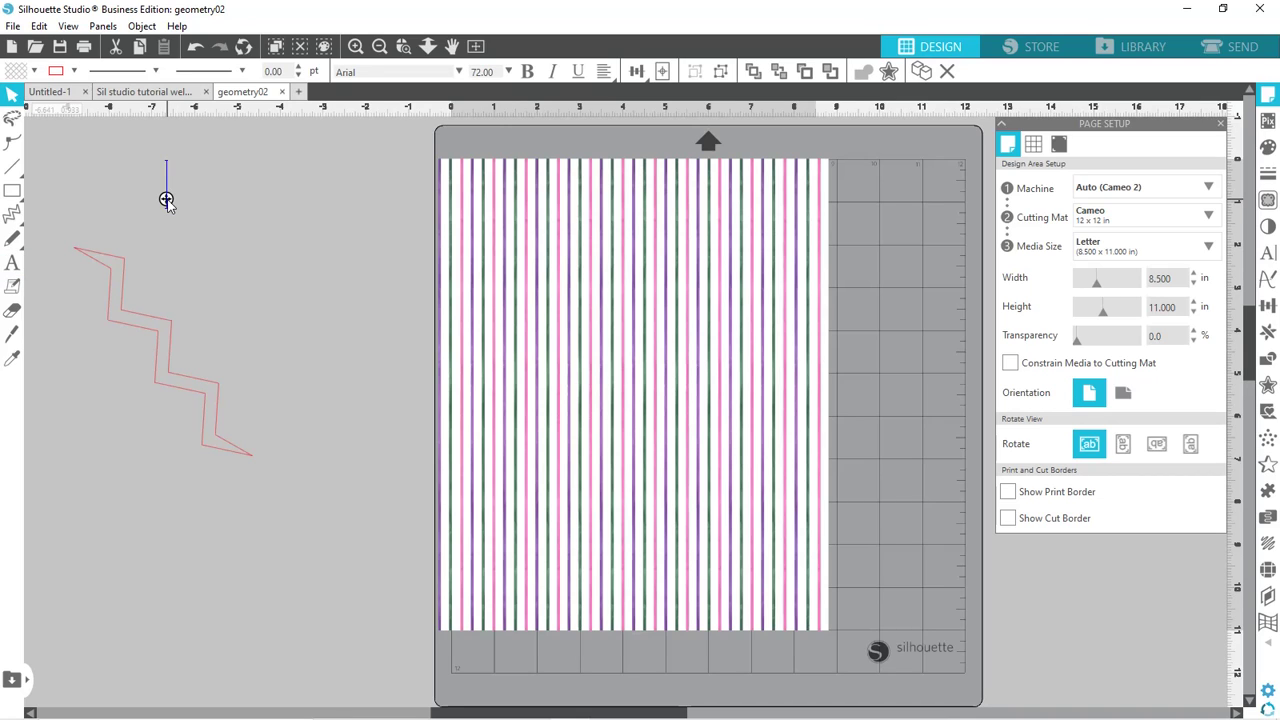
pyautogui.write('Hello')
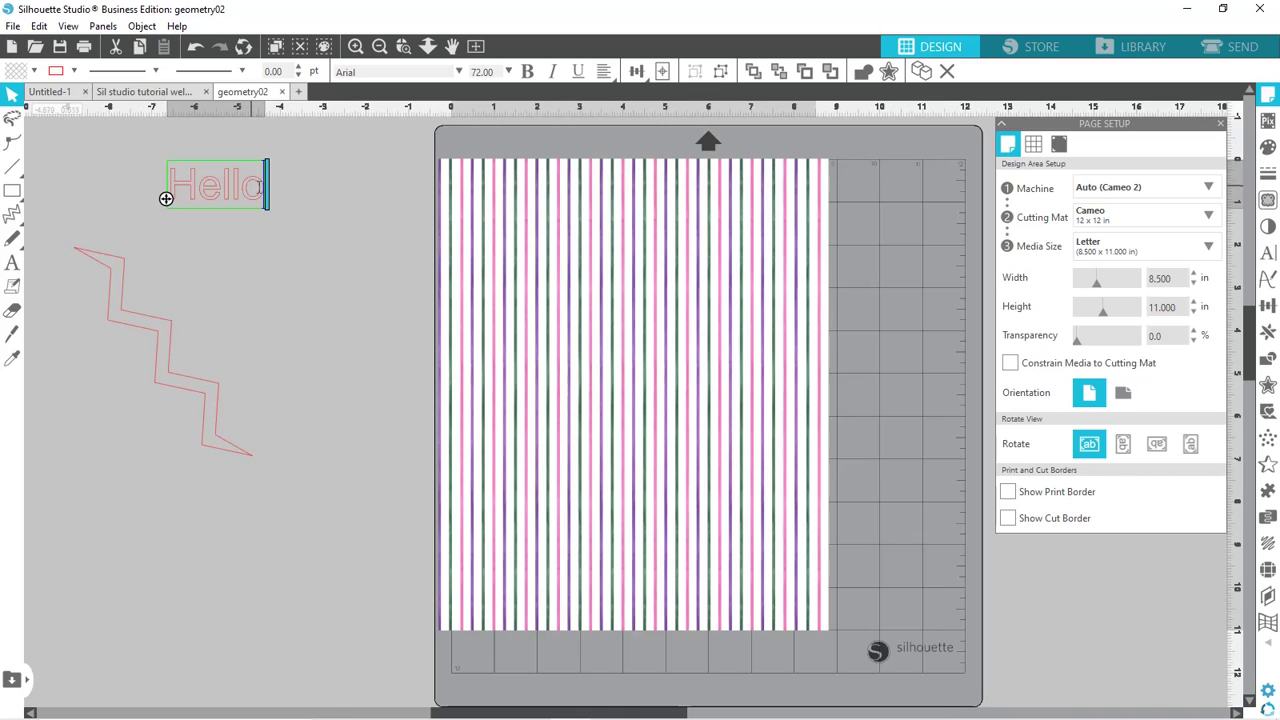
pyautogui.moveTo(166, 198); pyautogui.dragTo(146, 199)
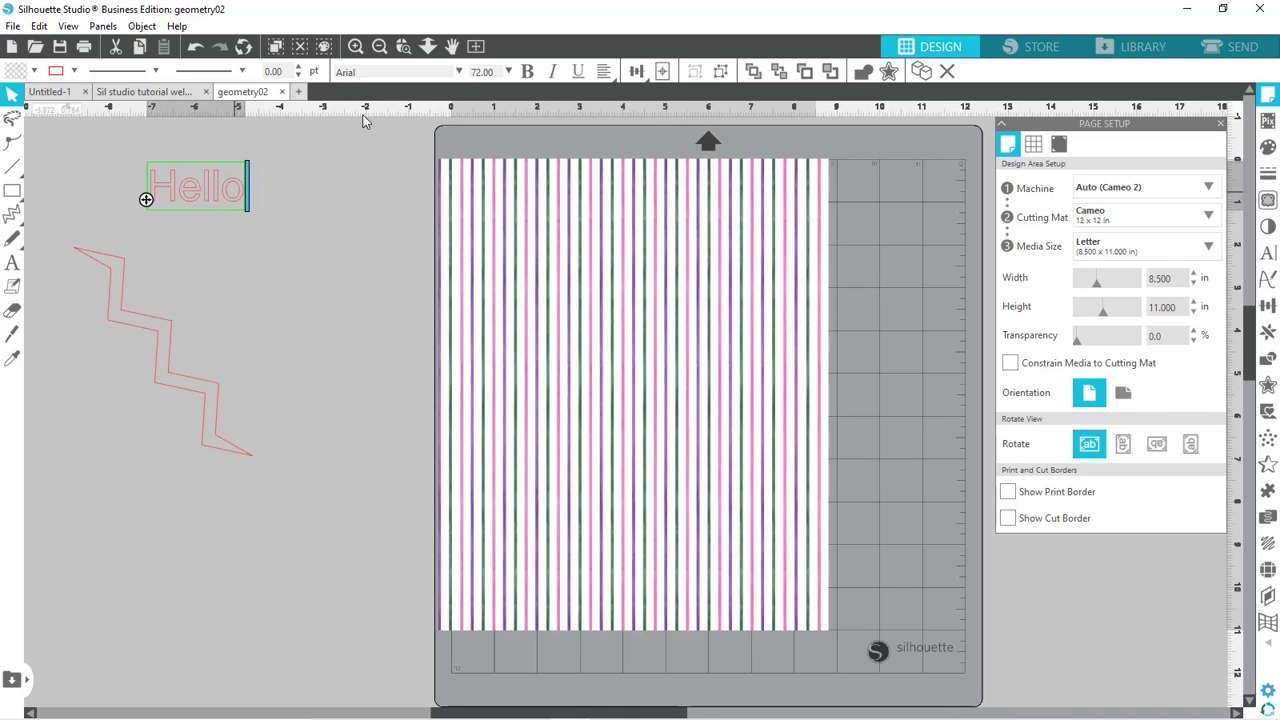
# - Apply the Birdsong font to the HELLO text
pyautogui.click(458, 72)
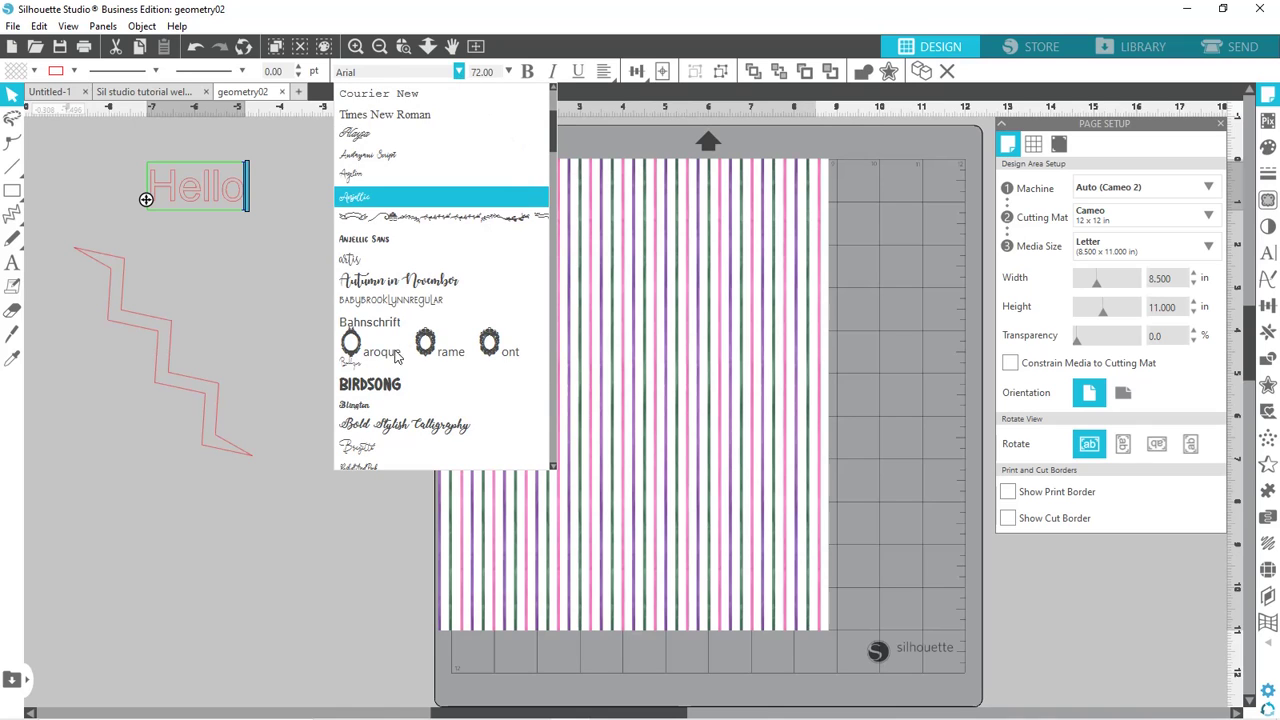
pyautogui.click(388, 386)
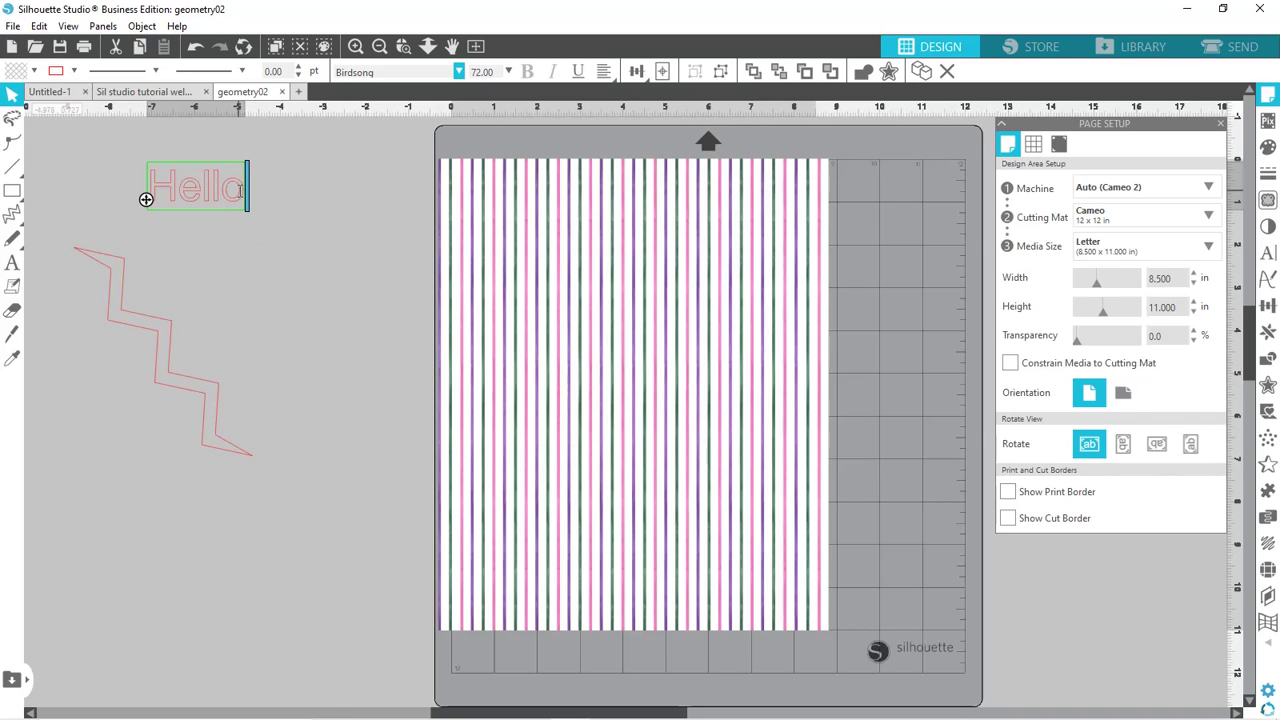
pyautogui.moveTo(240, 190); pyautogui.dragTo(152, 201)
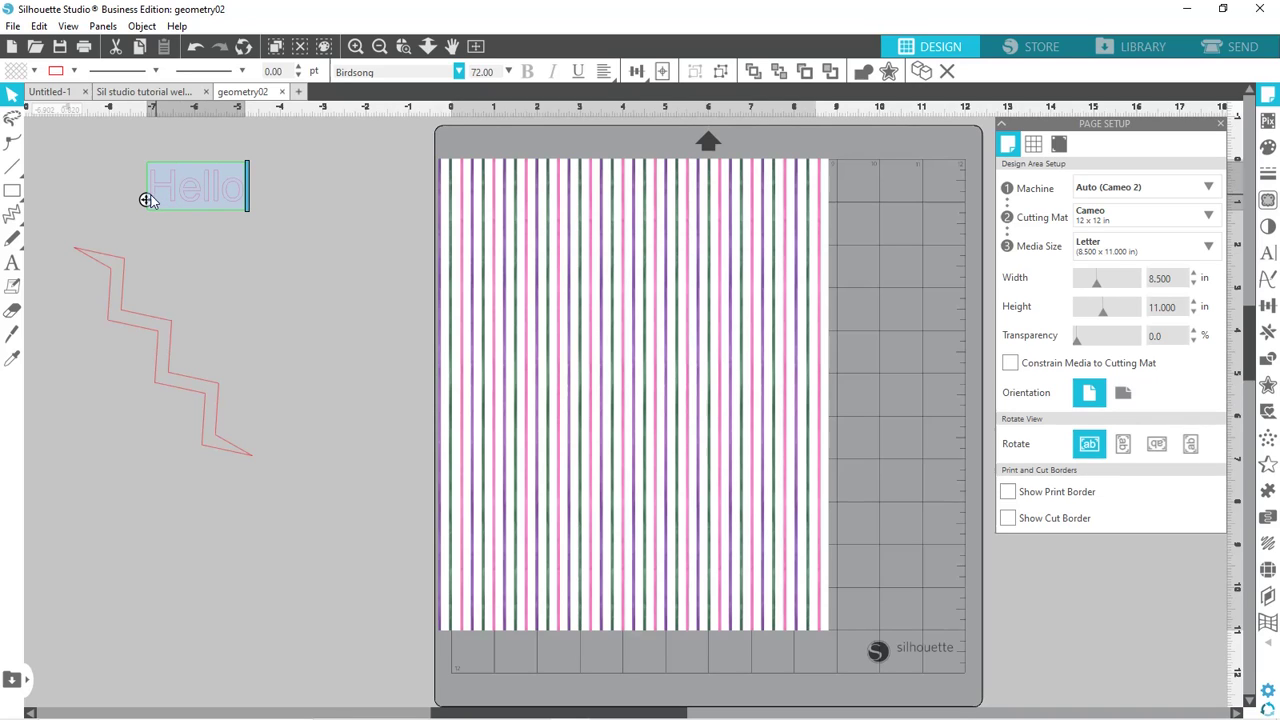
pyautogui.click(440, 70)
pyautogui.click(459, 72)
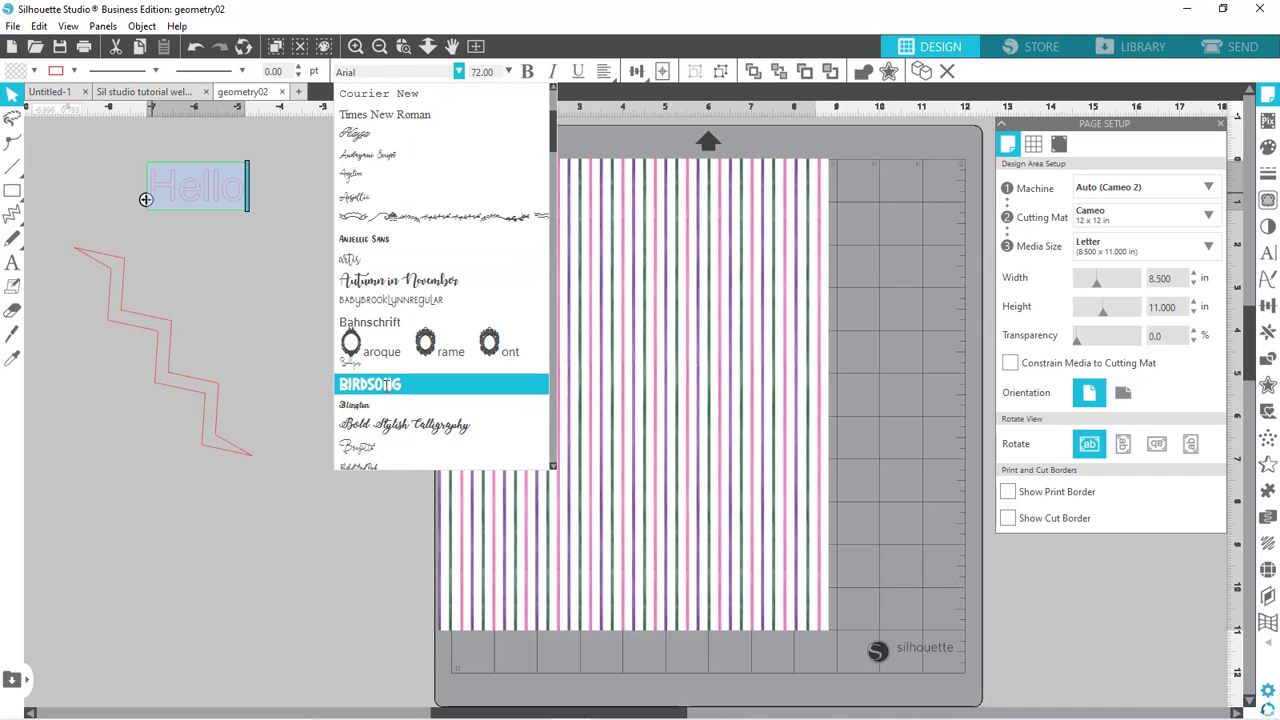
pyautogui.click(386, 385)
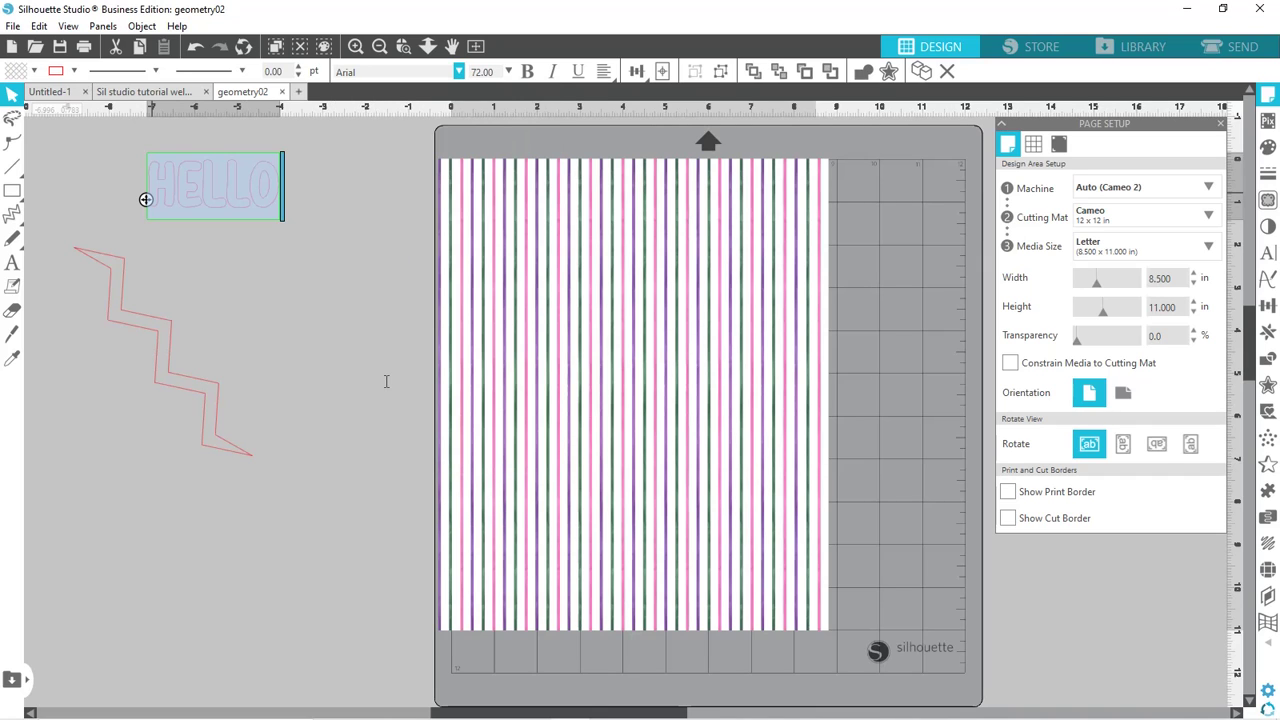
pyautogui.click(306, 321)
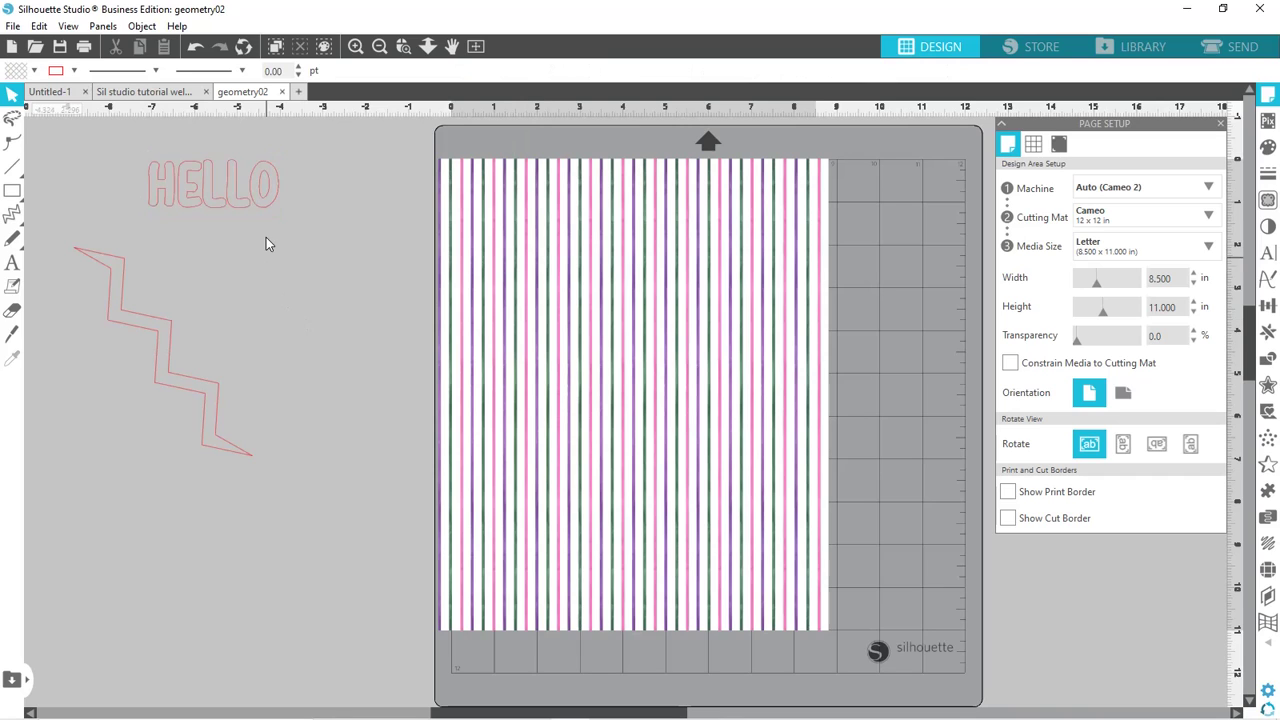
pyautogui.click(546, 344)
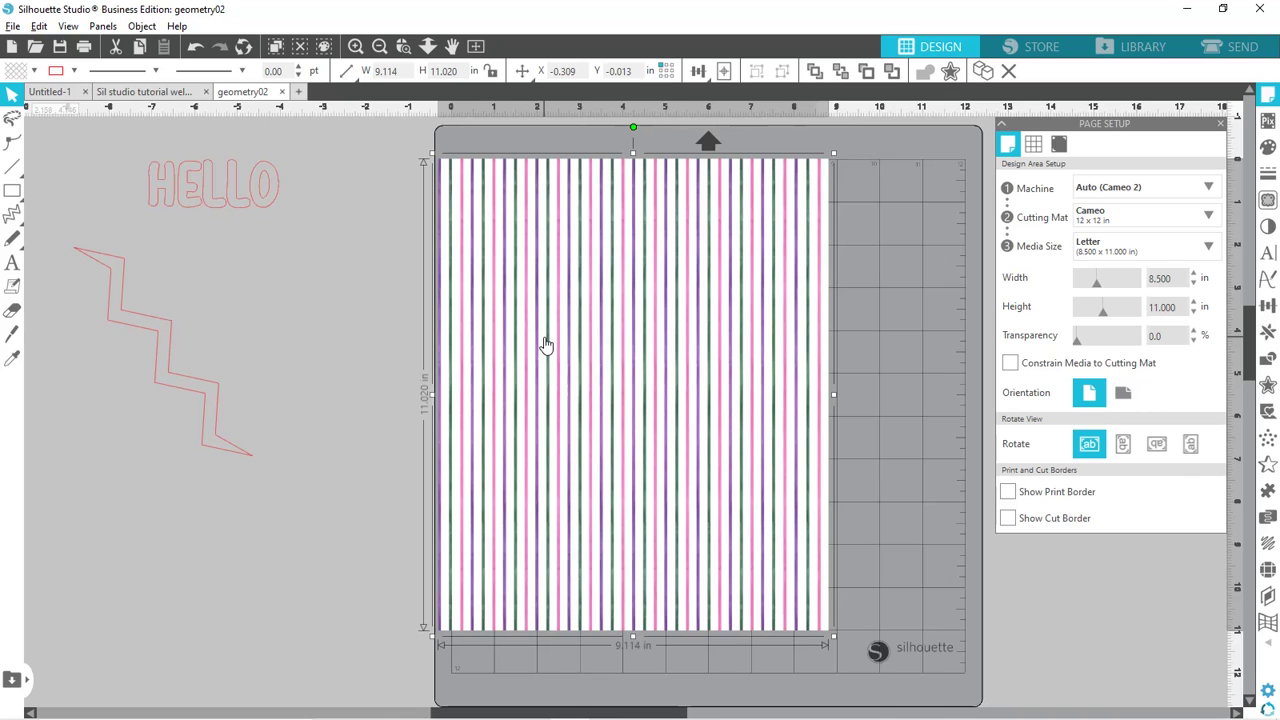
# - Move the stripes off the mat under the zigzag, send them to back, and select both
pyautogui.moveTo(481, 350); pyautogui.dragTo(143, 406)
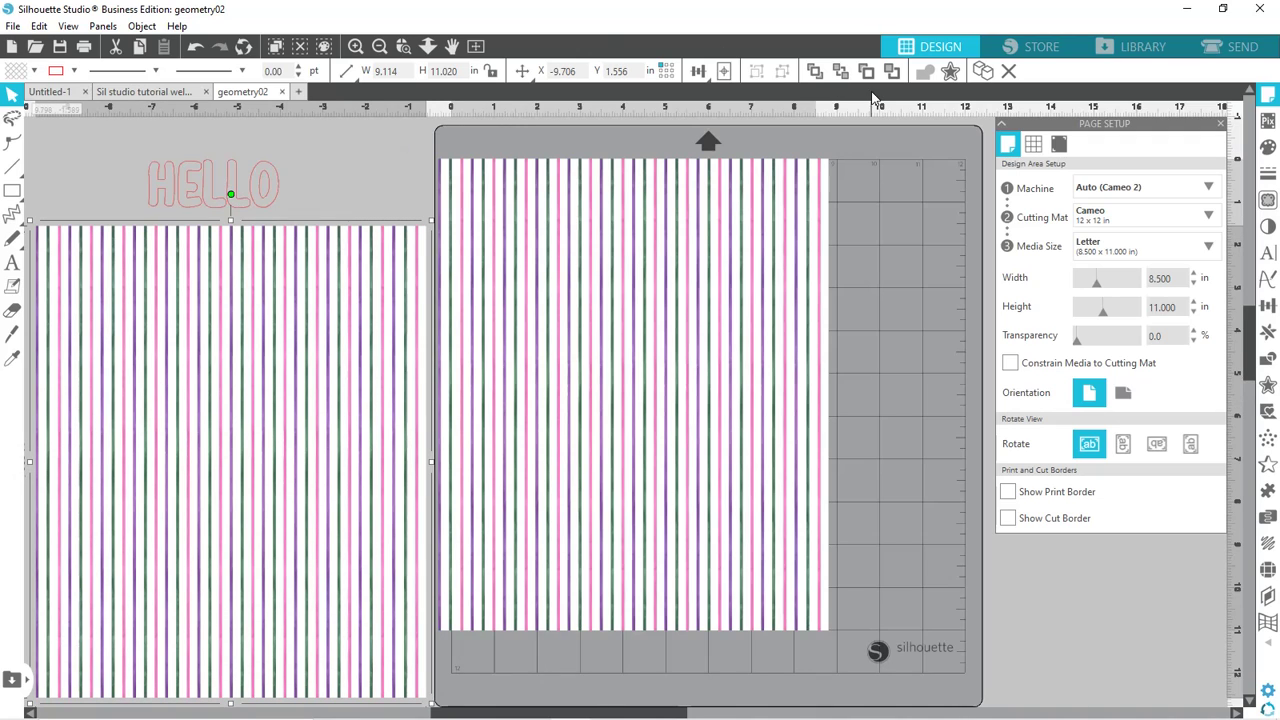
pyautogui.click(840, 73)
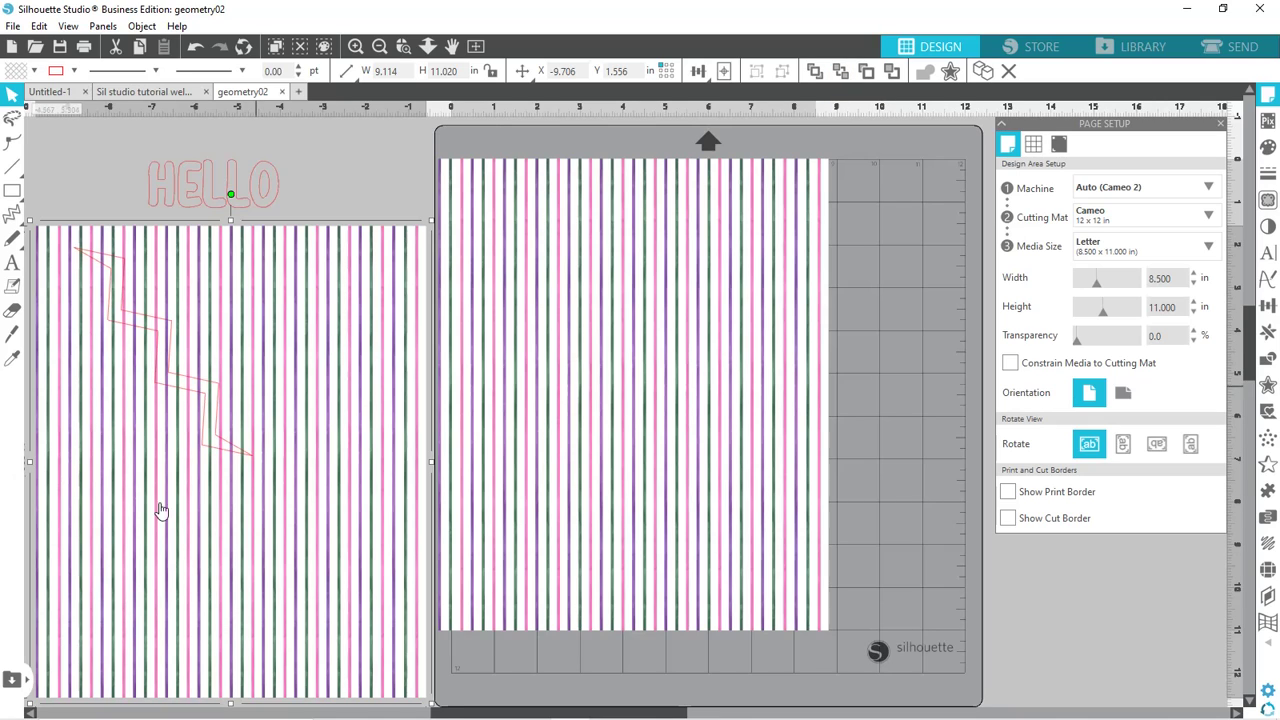
pyautogui.press('Escape')
pyautogui.click(115, 316)
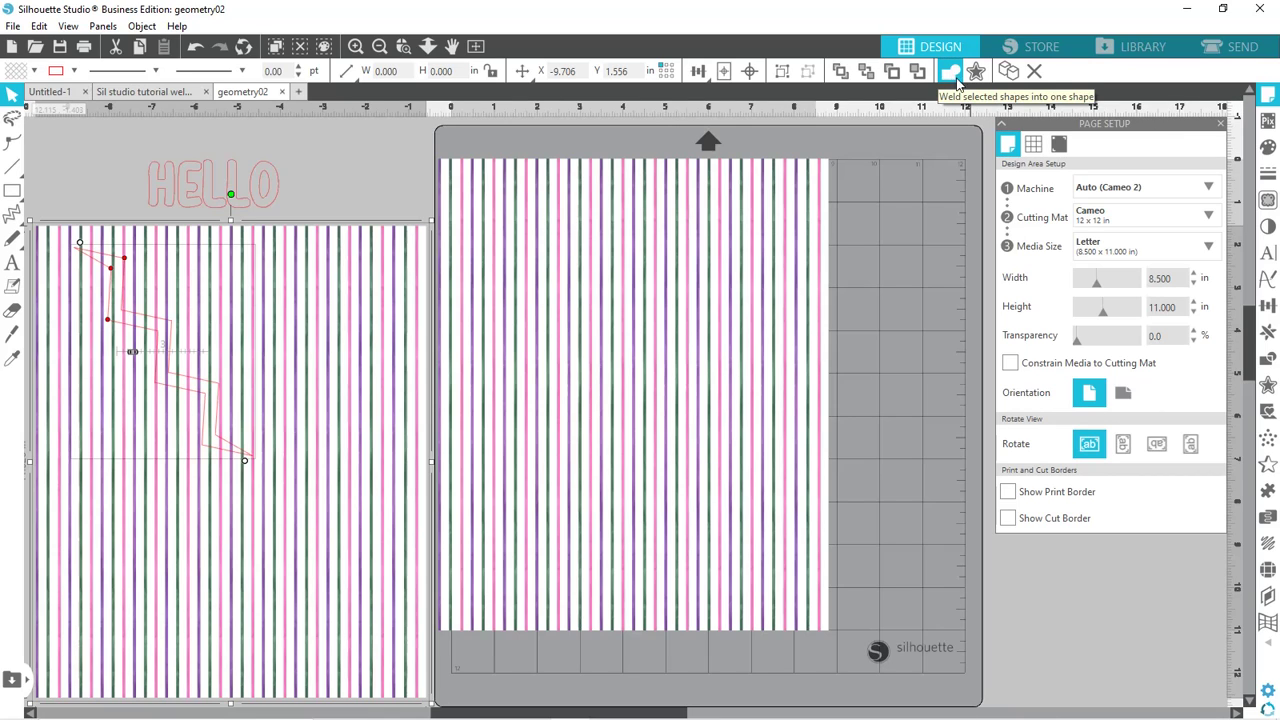
pyautogui.click(953, 73)
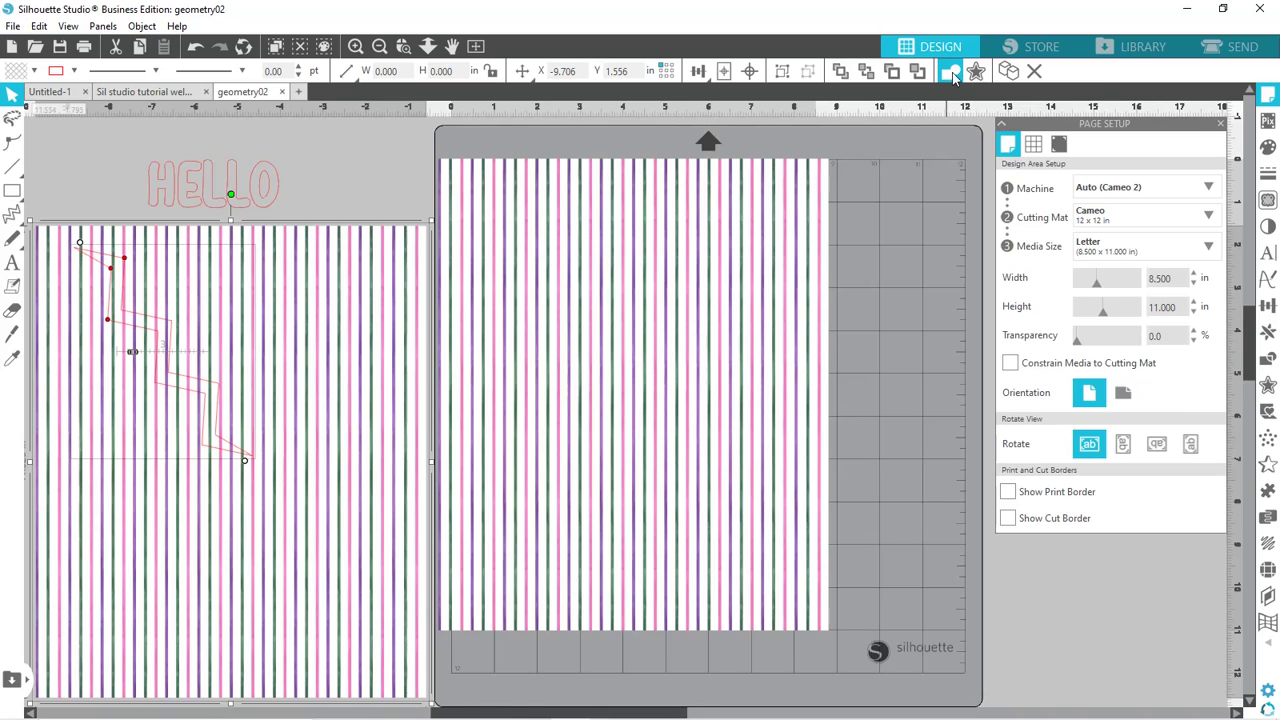
# - Crop the stripes to the zigzag, leaving a 4.163 × 4.863 in striped bolt
pyautogui.click(1267, 362)
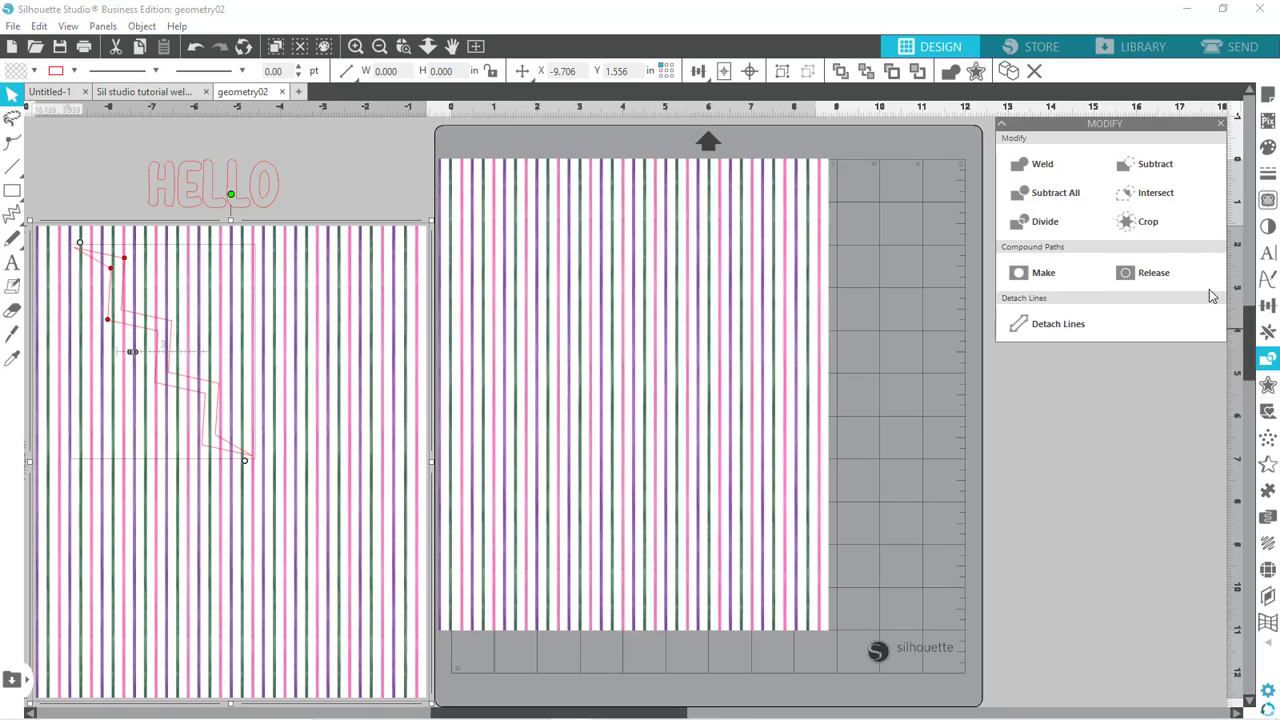
pyautogui.click(1143, 224)
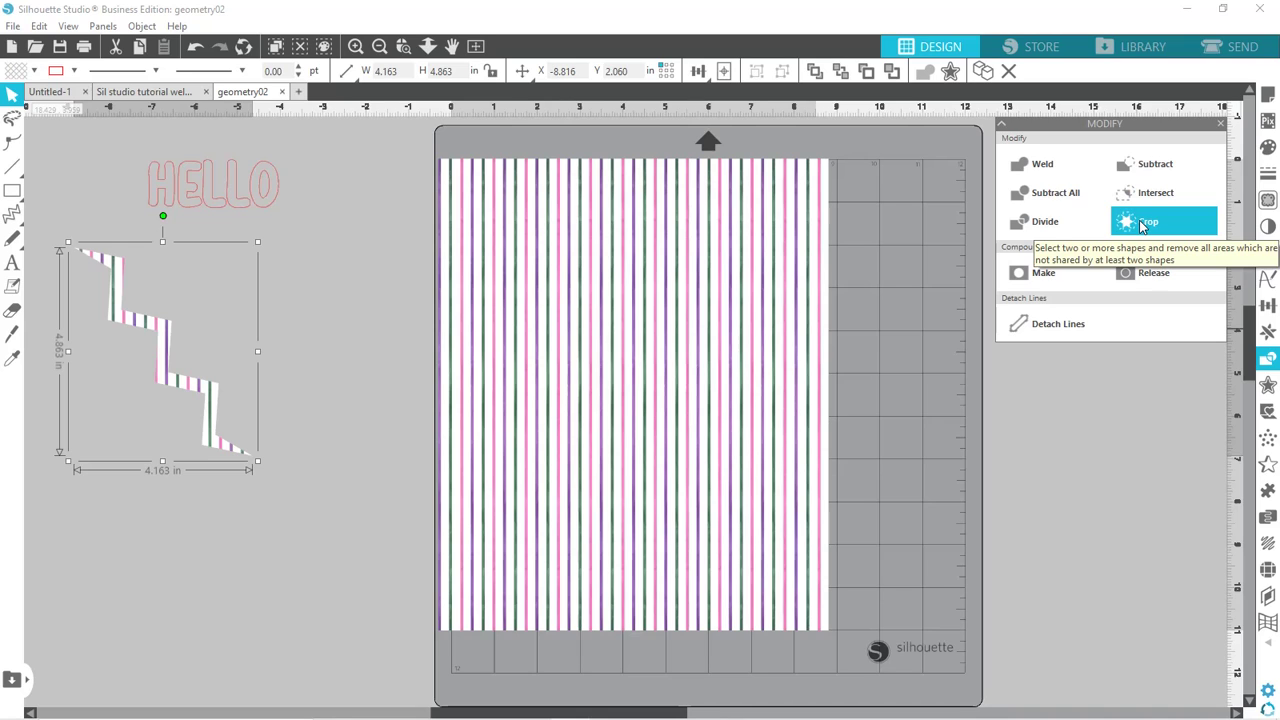
# - Drag the second stripe pattern left over HELLO and the zigzag and send it to back
pyautogui.click(419, 361)
pyautogui.click(545, 418)
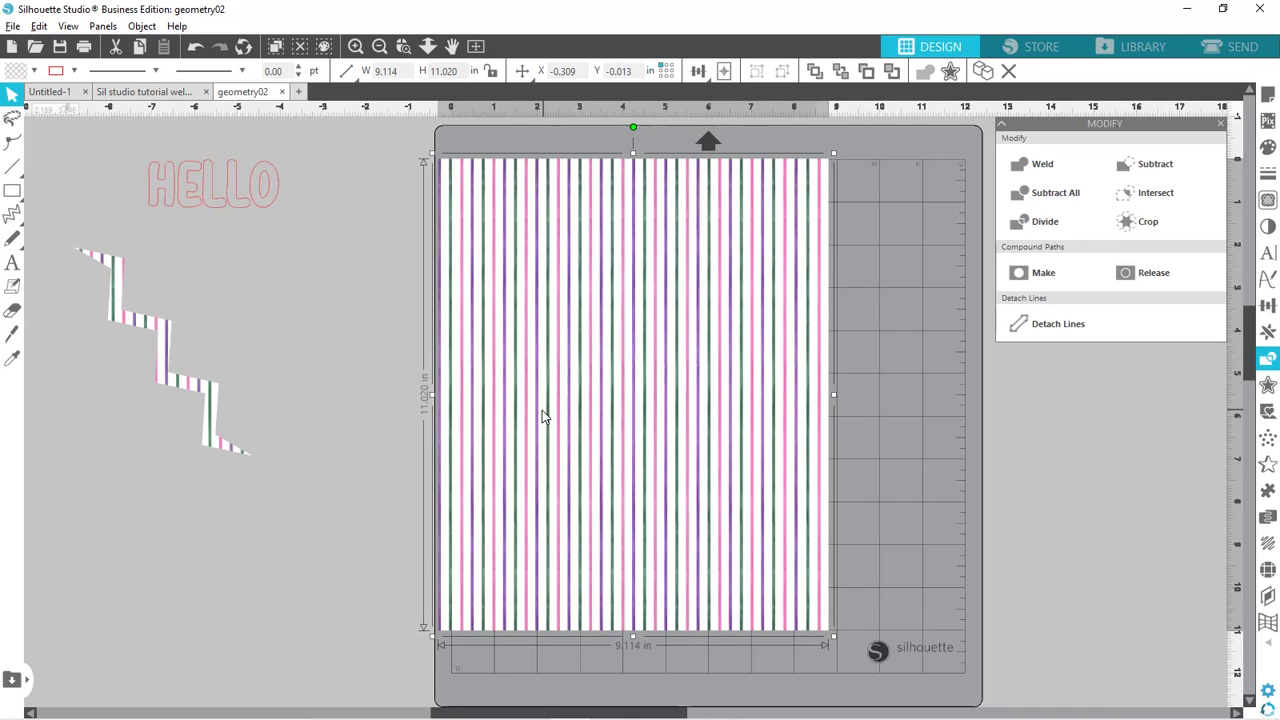
pyautogui.moveTo(542, 410); pyautogui.dragTo(191, 363)
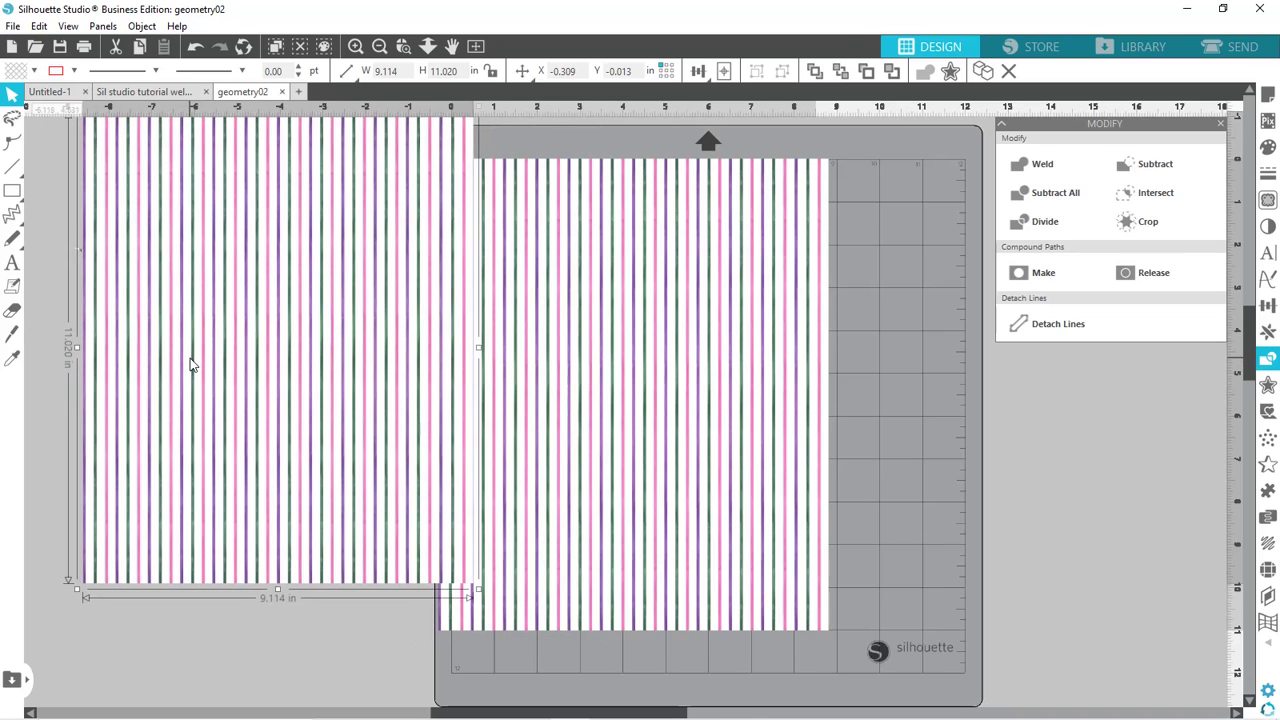
pyautogui.click(842, 73)
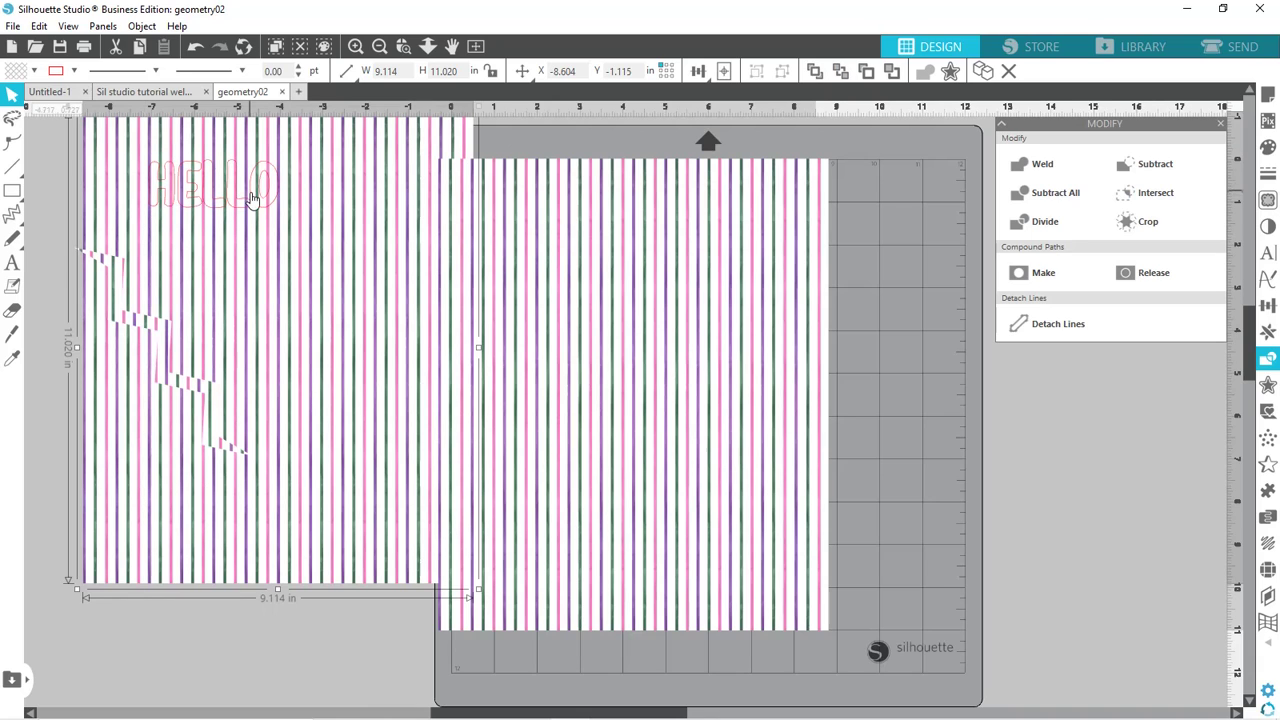
# - Bring the left stripe pattern to front and slide it down below HELLO
pyautogui.click(46, 156)
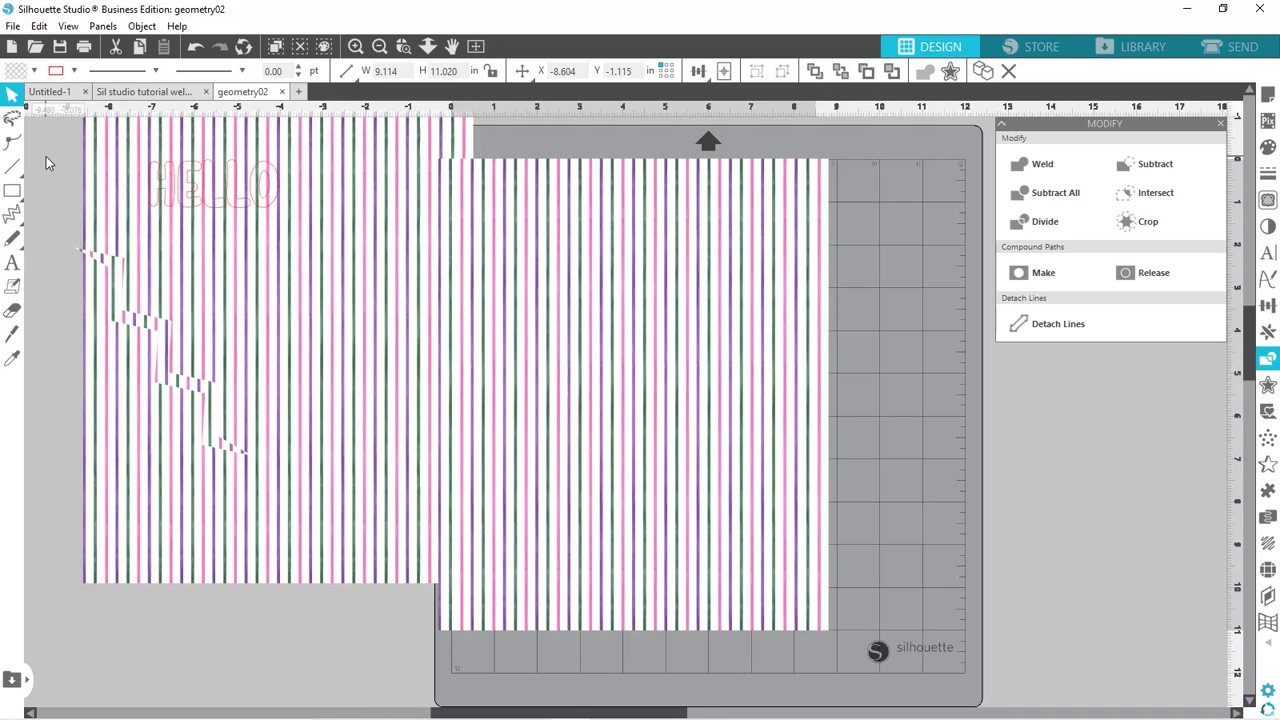
pyautogui.moveTo(54, 148); pyautogui.dragTo(302, 206)
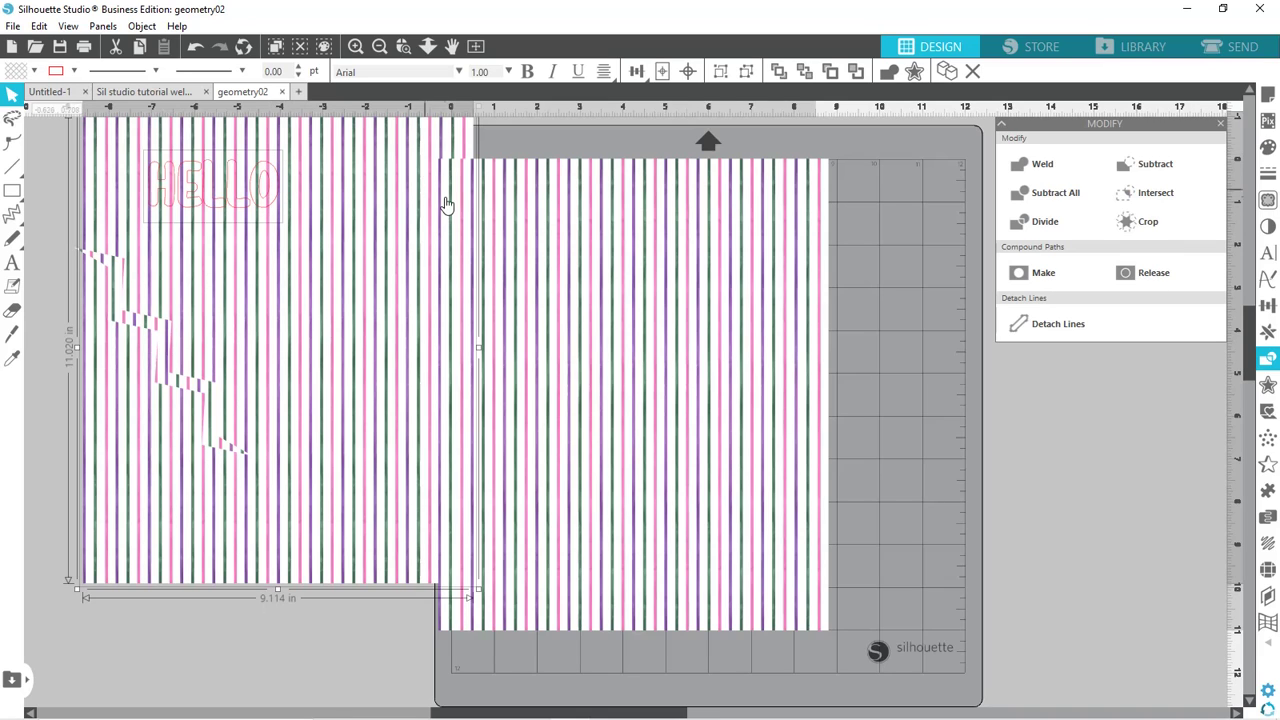
pyautogui.click(778, 72)
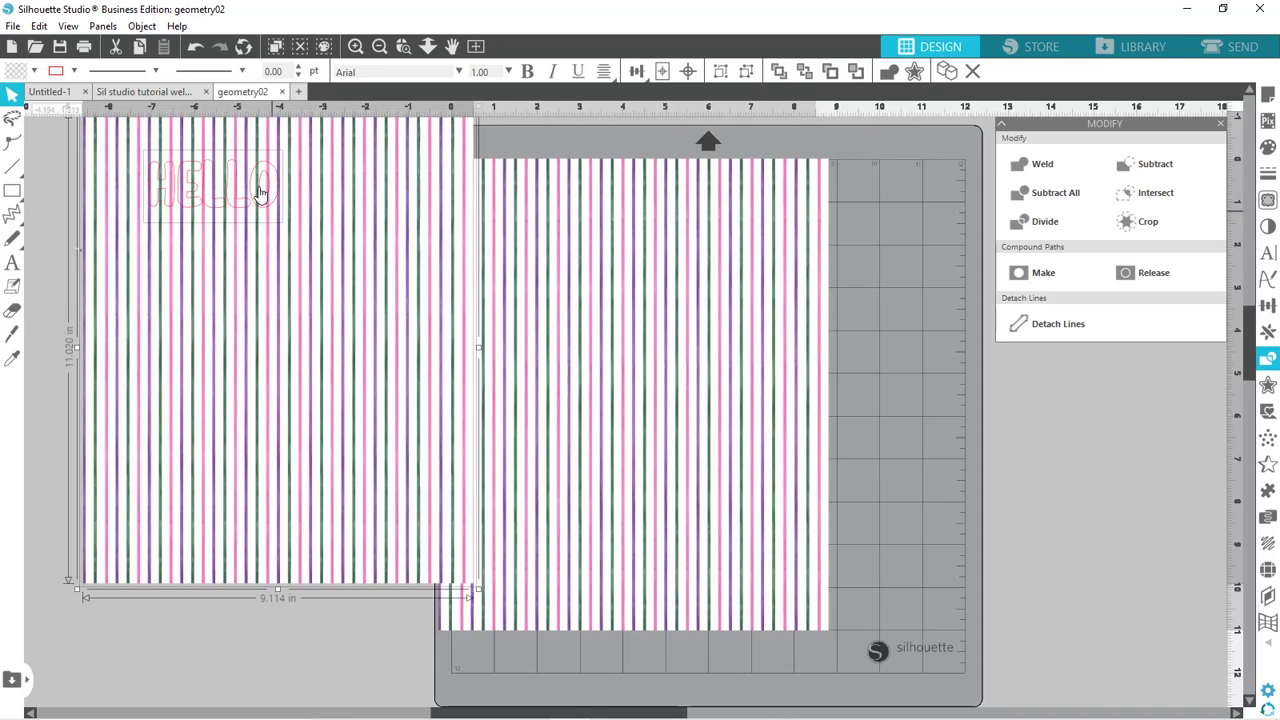
pyautogui.click(41, 312)
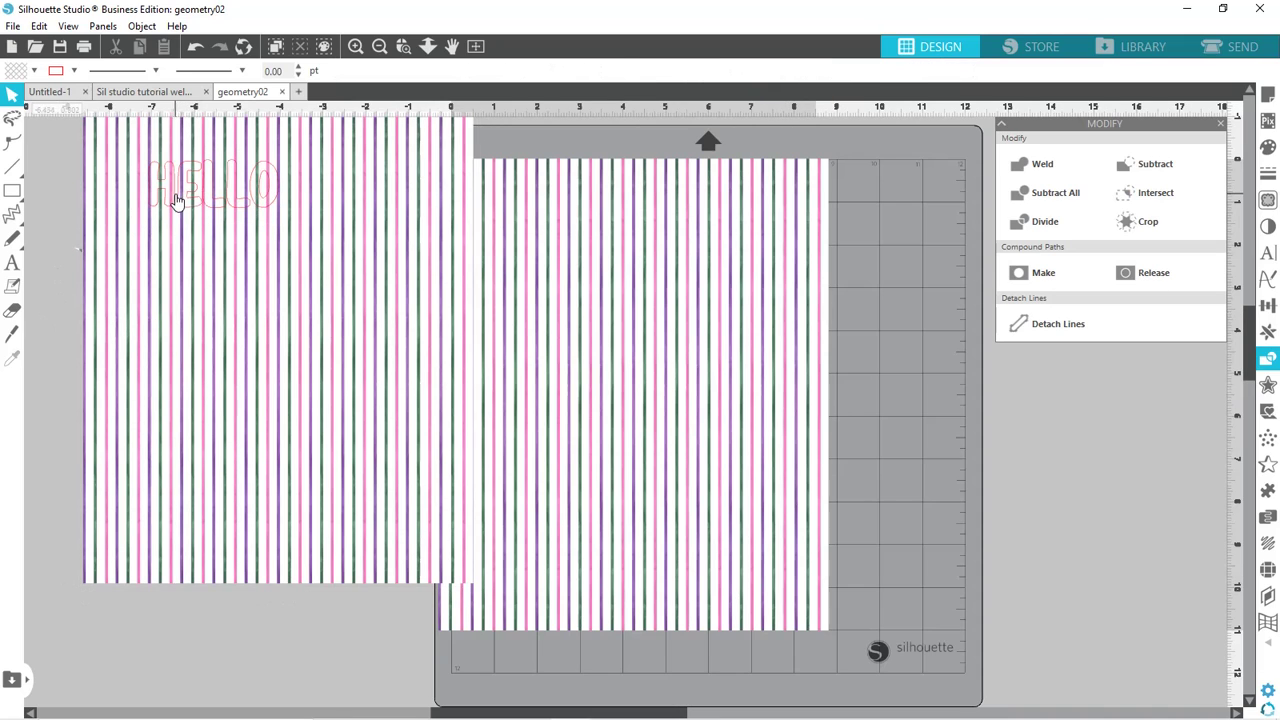
pyautogui.click(178, 200)
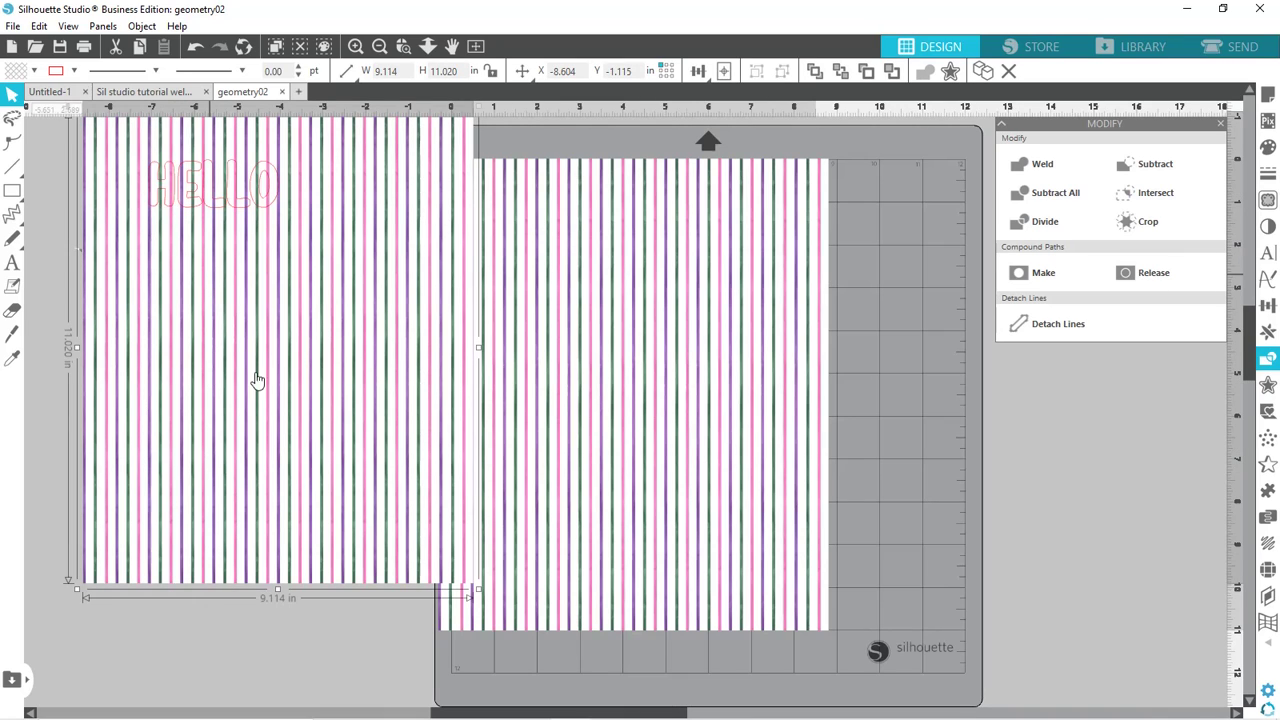
pyautogui.moveTo(253, 383); pyautogui.dragTo(337, 417)
# - Enlarge HELLO to about double size, then crop the stripe pattern into its letters
pyautogui.click(196, 186)
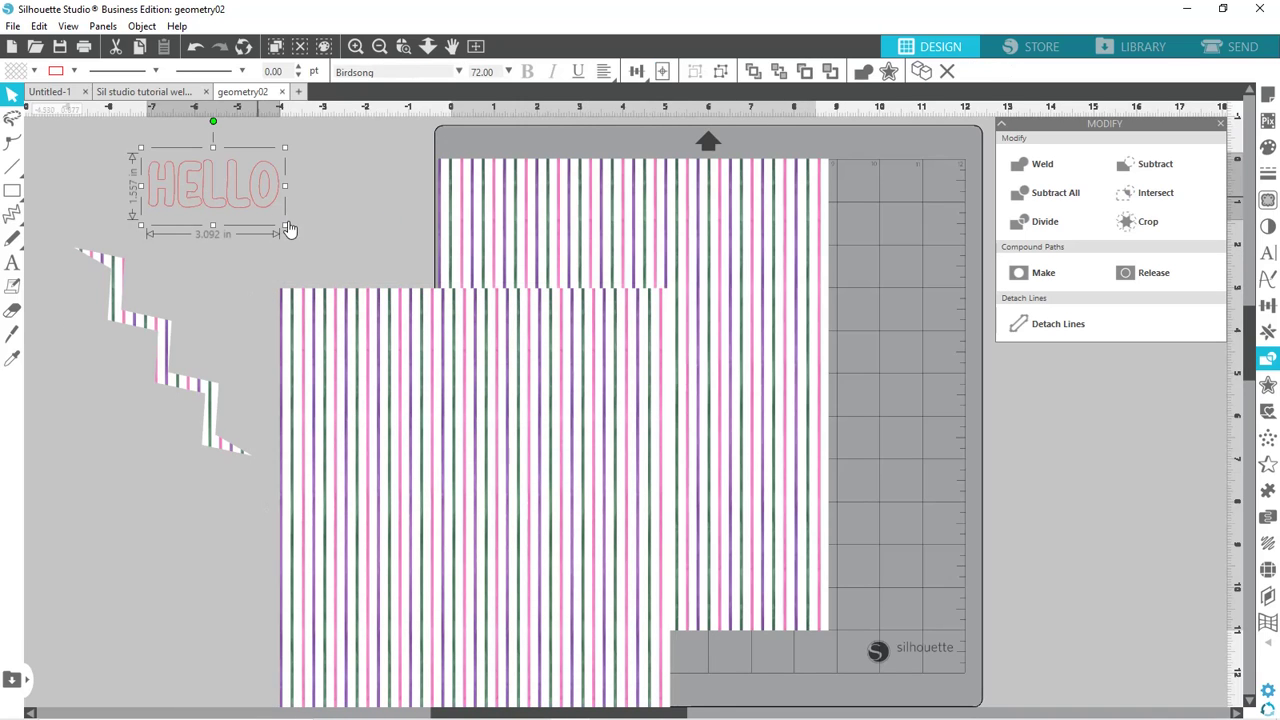
pyautogui.moveTo(283, 228); pyautogui.dragTo(420, 314)
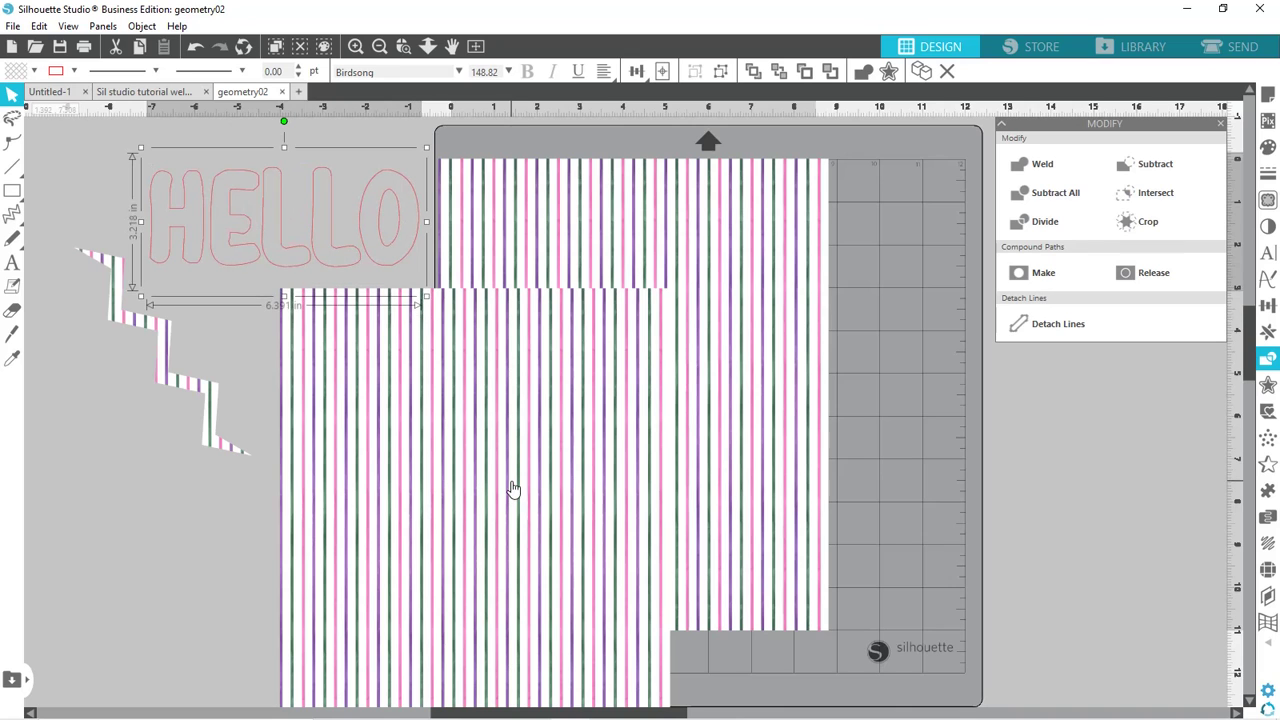
pyautogui.moveTo(514, 486); pyautogui.dragTo(326, 320)
pyautogui.click(64, 145)
pyautogui.moveTo(66, 146); pyautogui.dragTo(253, 202)
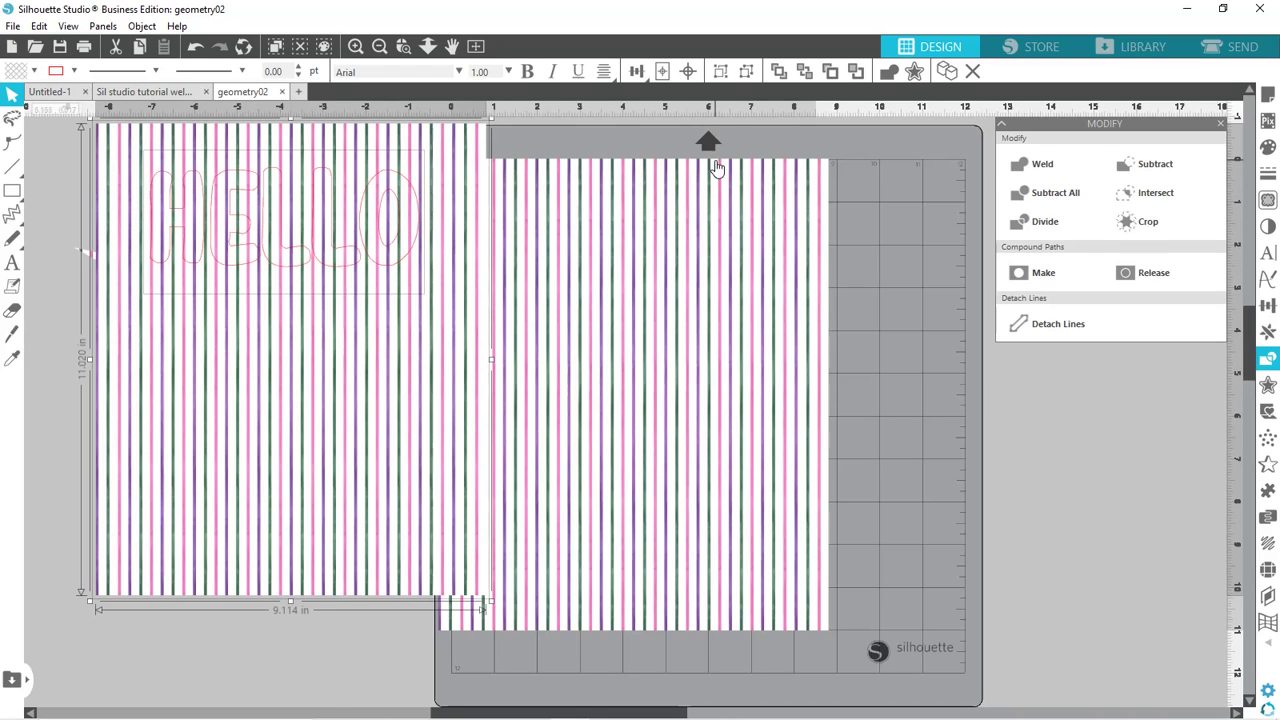
pyautogui.click(1140, 224)
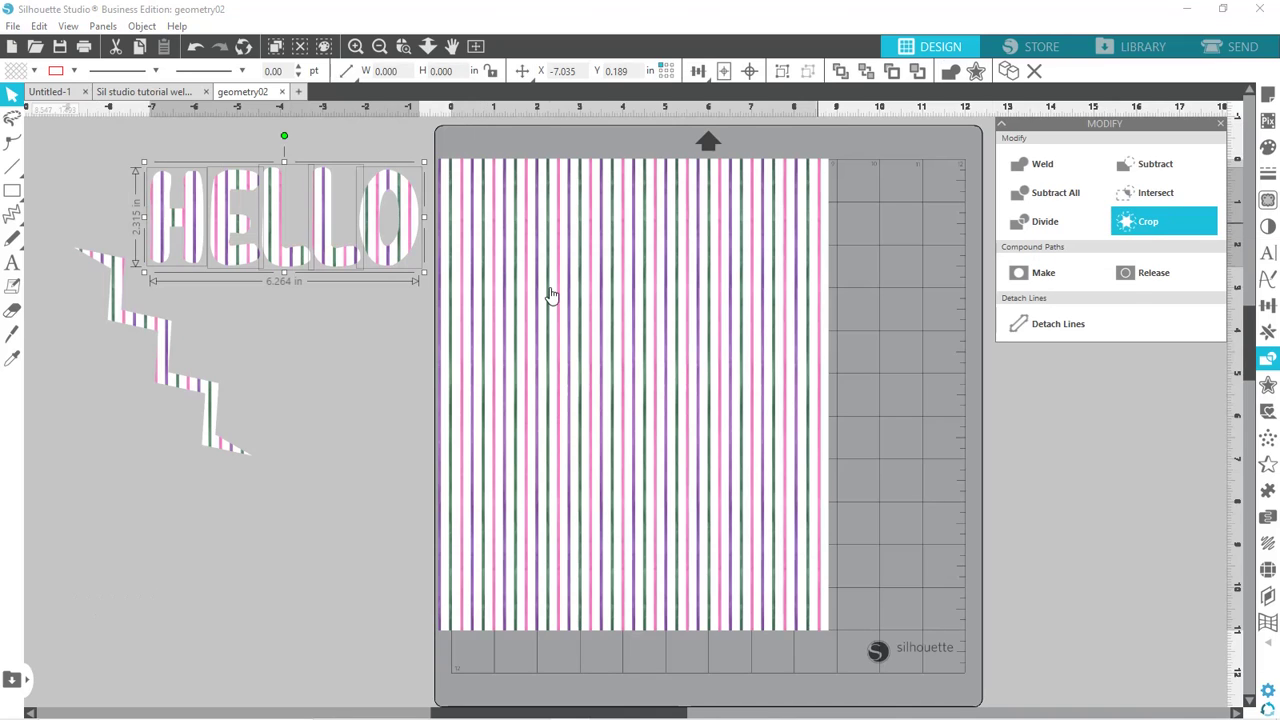
pyautogui.click(292, 326)
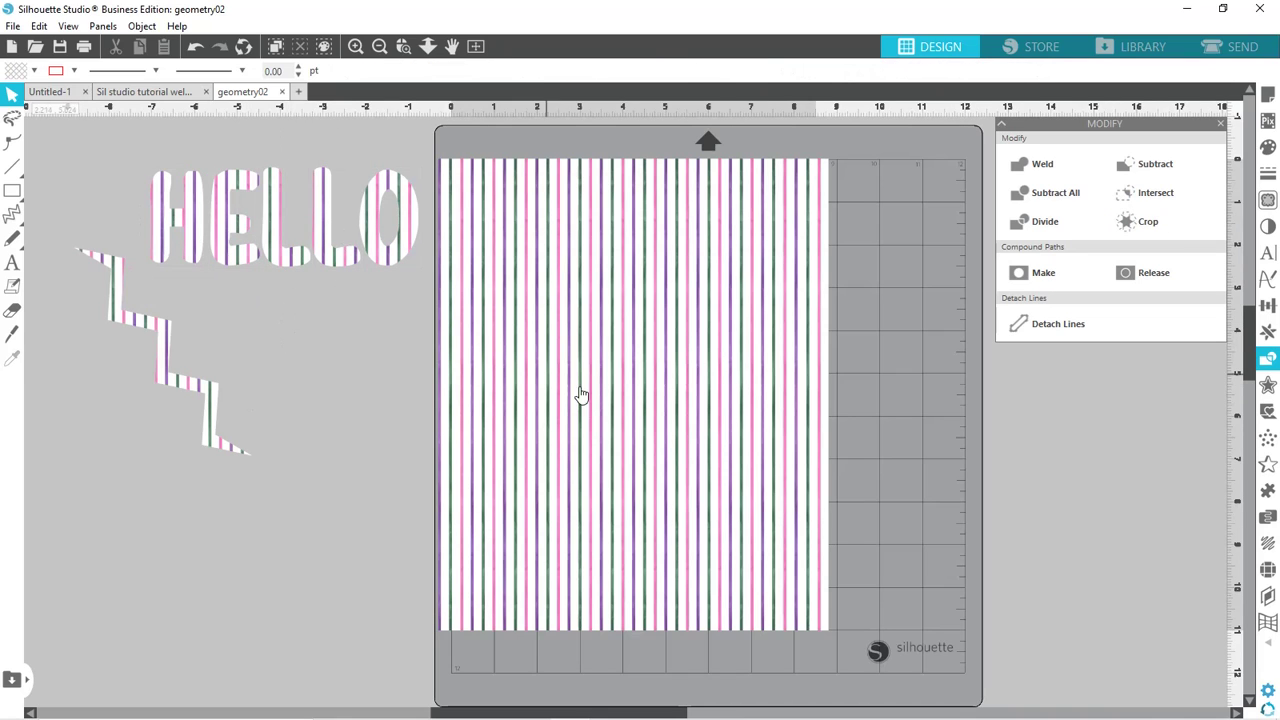
# - Move the stripe sheet off the mat and bring HELLO and the zigzag onto the page
pyautogui.moveTo(583, 394); pyautogui.dragTo(1134, 466)
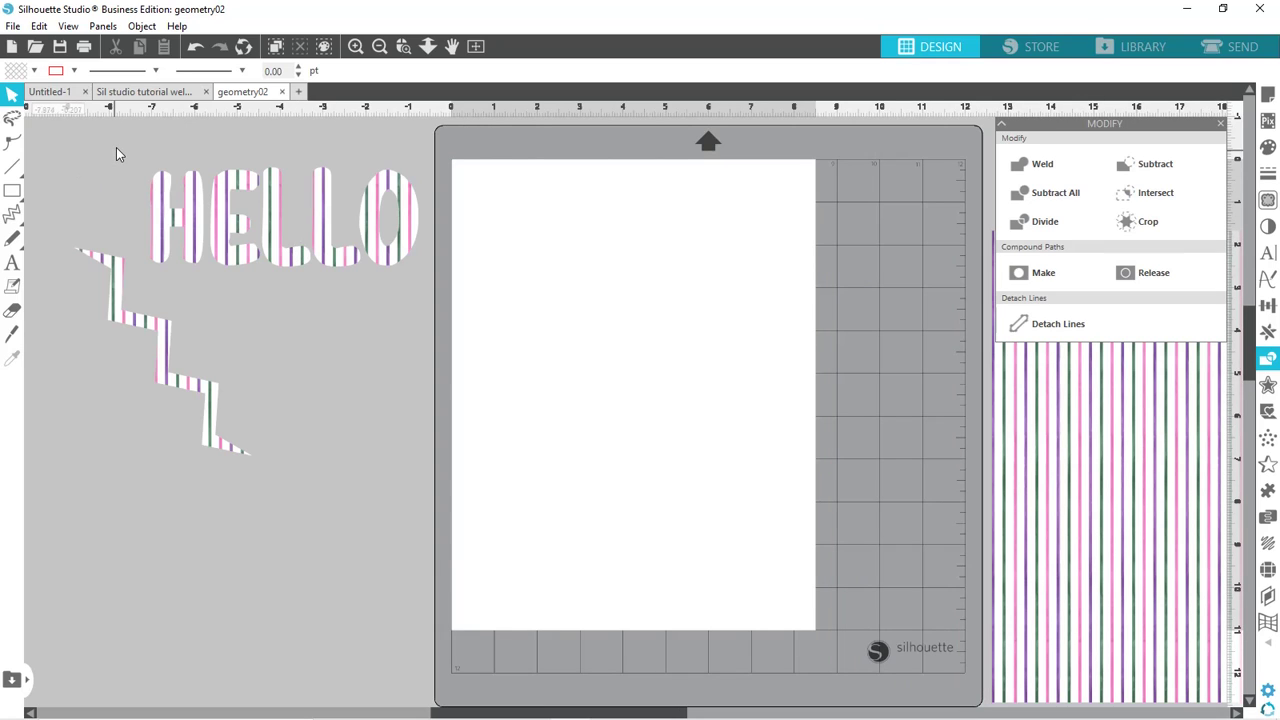
pyautogui.moveTo(118, 147); pyautogui.dragTo(416, 264)
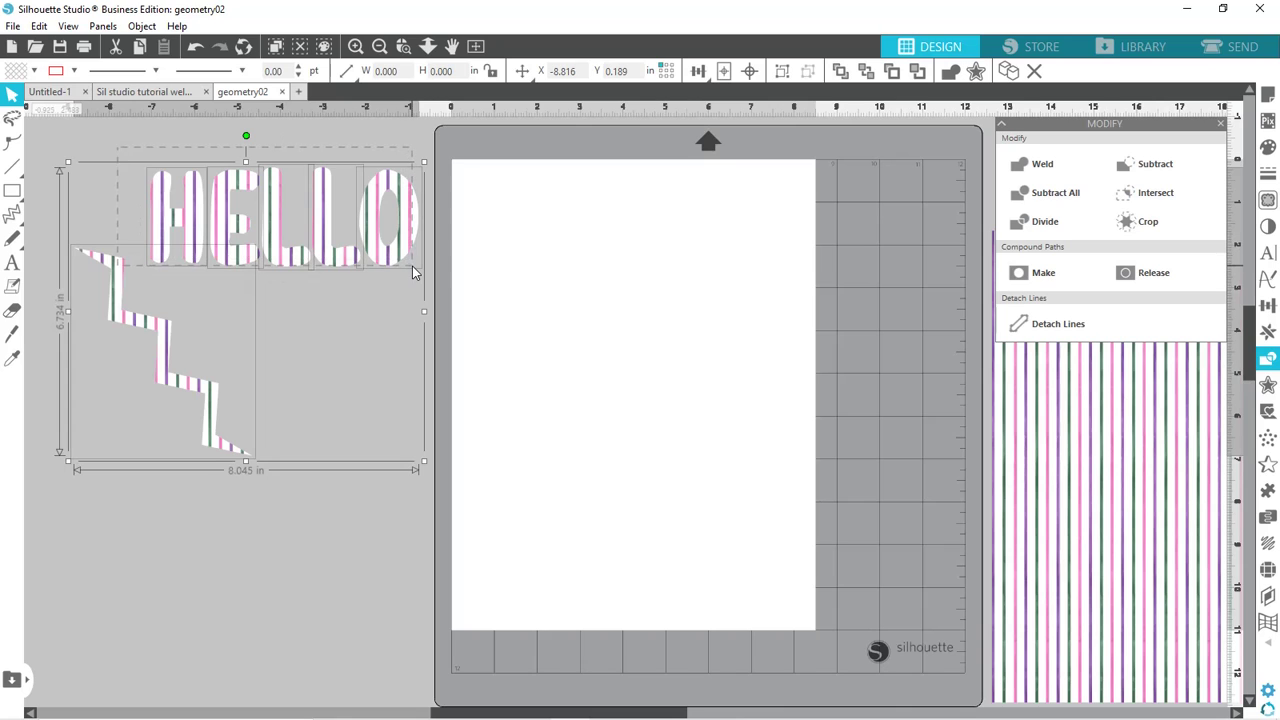
pyautogui.moveTo(374, 249); pyautogui.dragTo(758, 298)
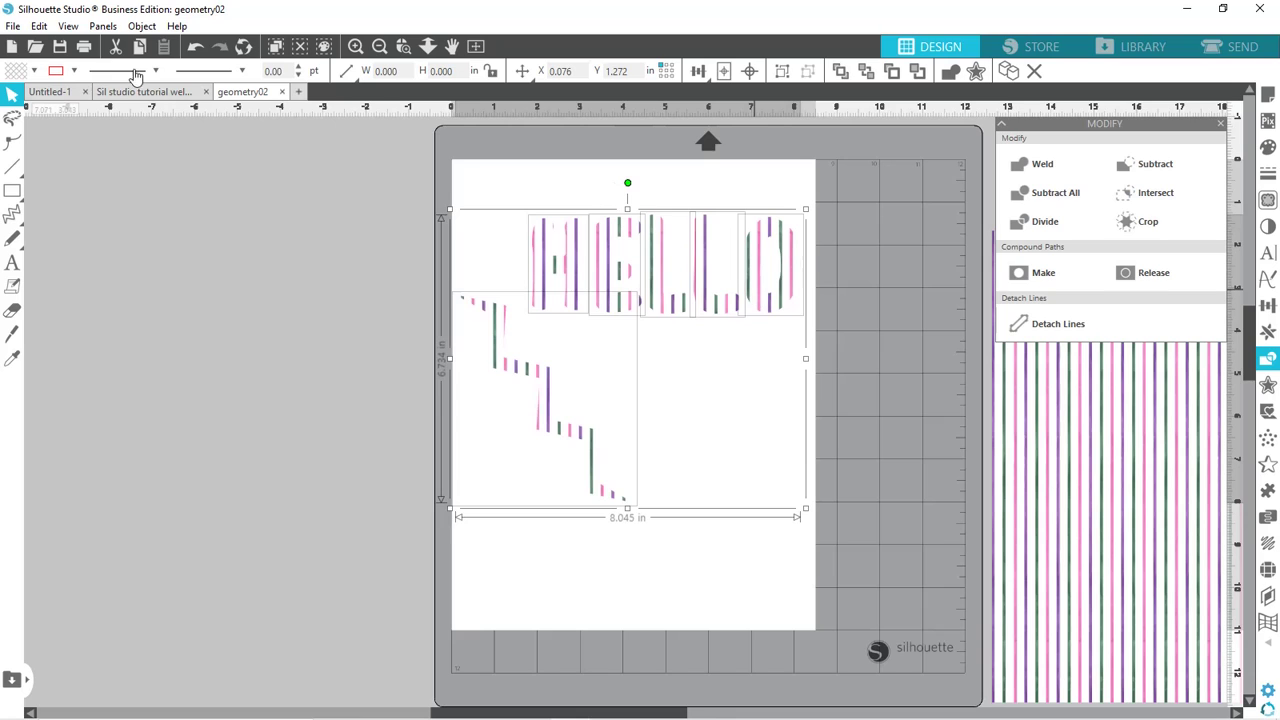
# - Give the shapes an outline colour and shift the zigzag lower and right
pyautogui.click(77, 70)
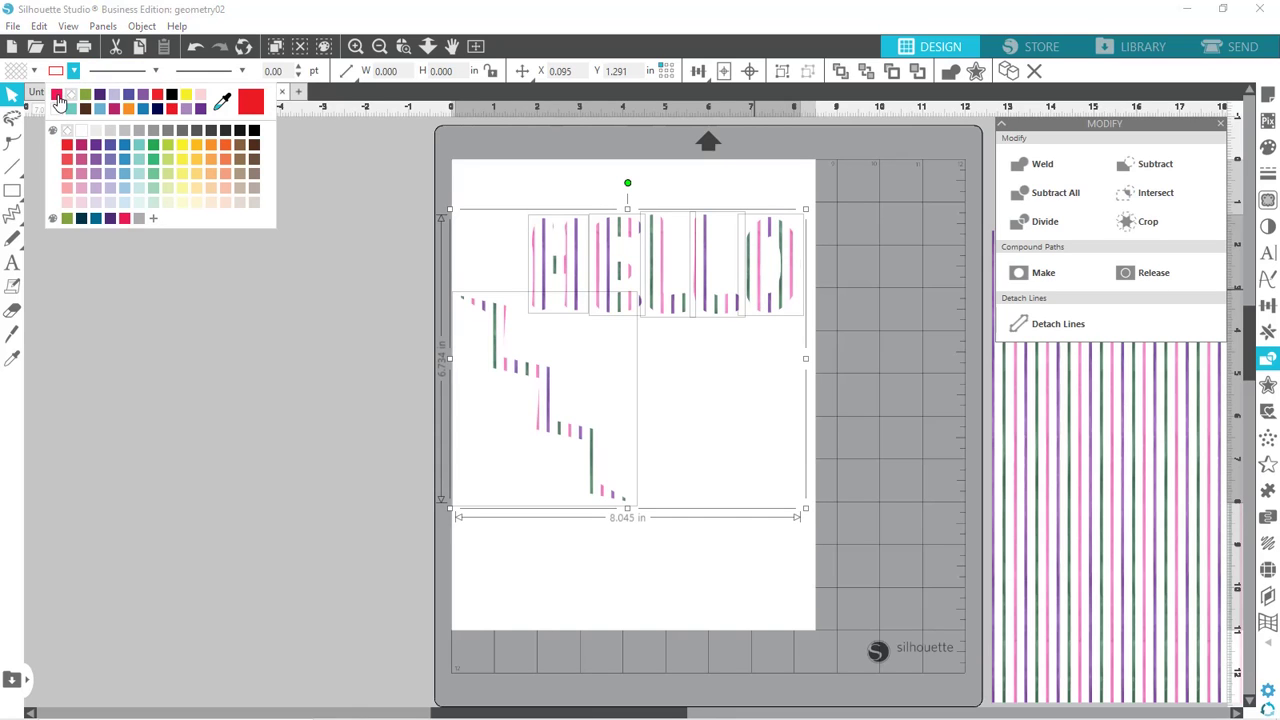
pyautogui.click(60, 100)
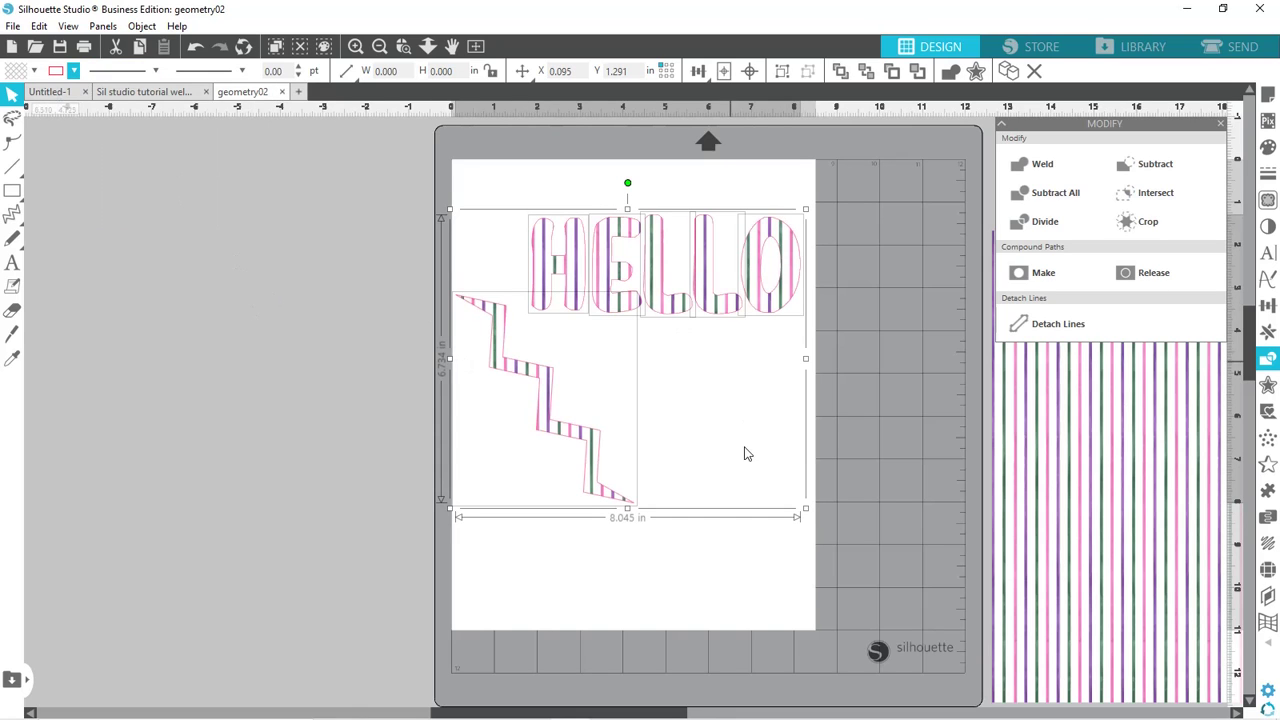
pyautogui.click(681, 602)
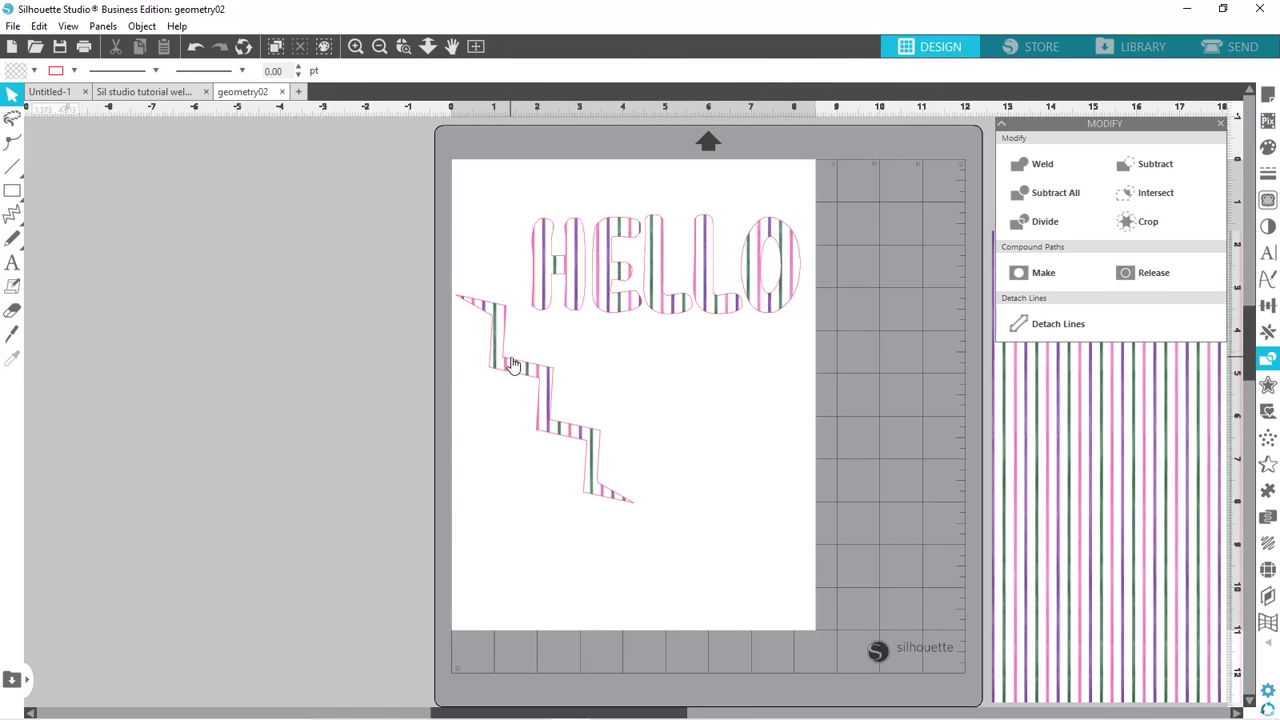
pyautogui.moveTo(531, 372); pyautogui.dragTo(569, 418)
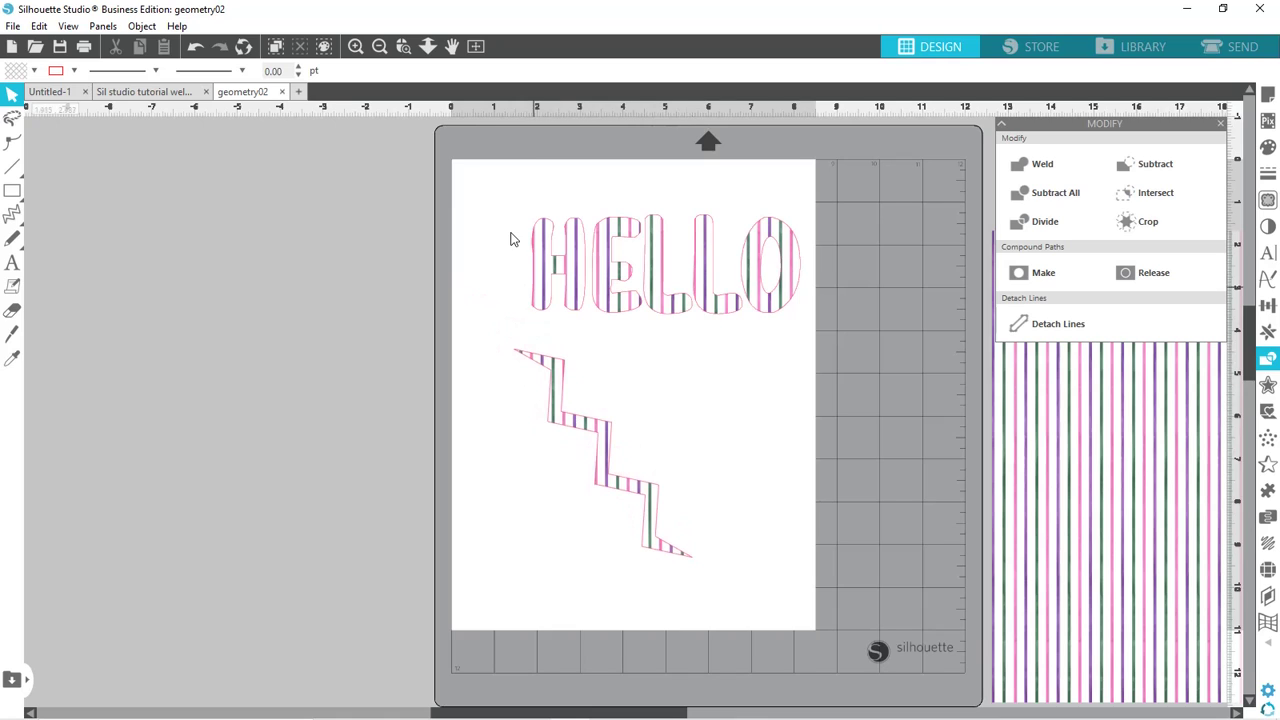
pyautogui.moveTo(513, 226); pyautogui.dragTo(730, 294)
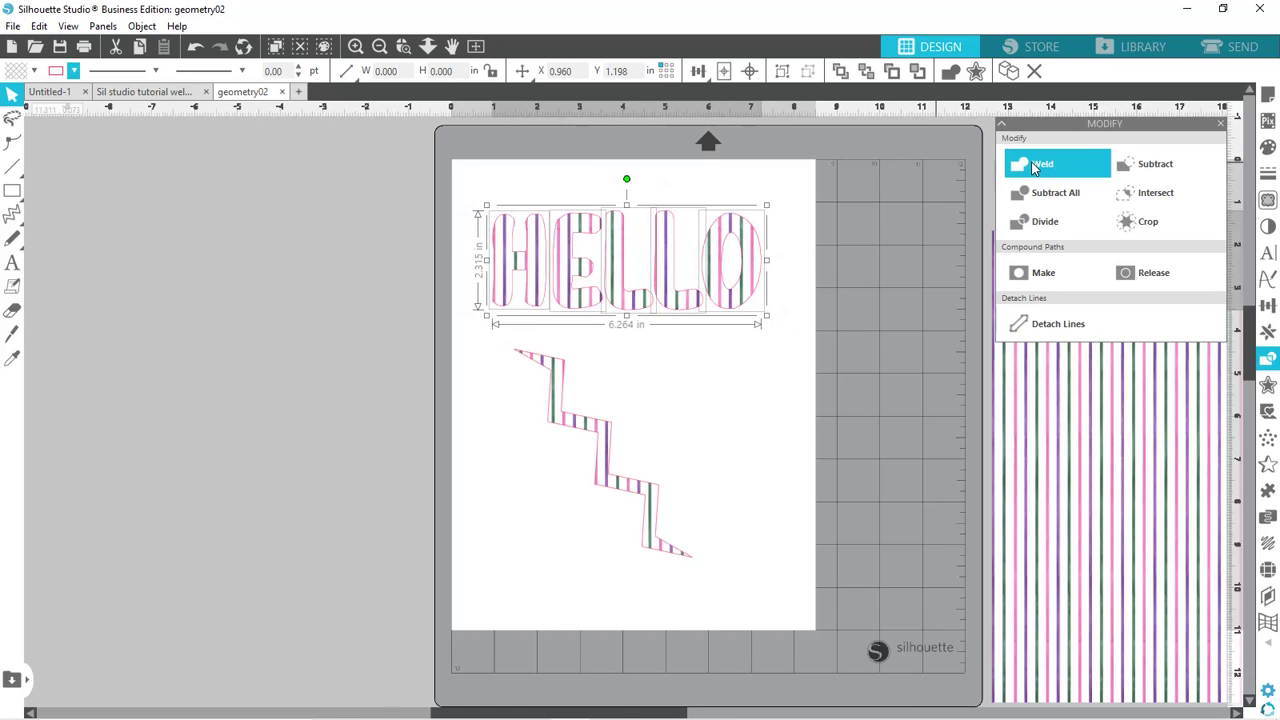
# - In Page Setup, turn registration marks on and show both the print and cut borders
pyautogui.click(1265, 95)
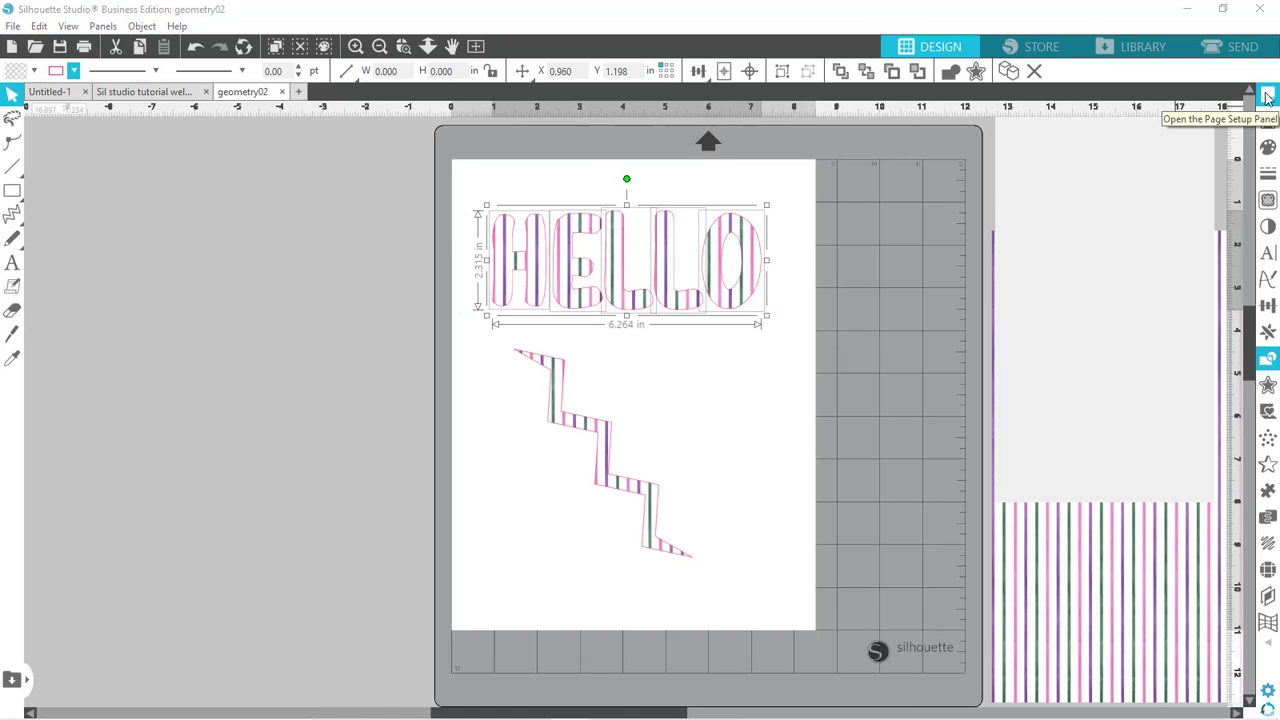
pyautogui.click(1062, 146)
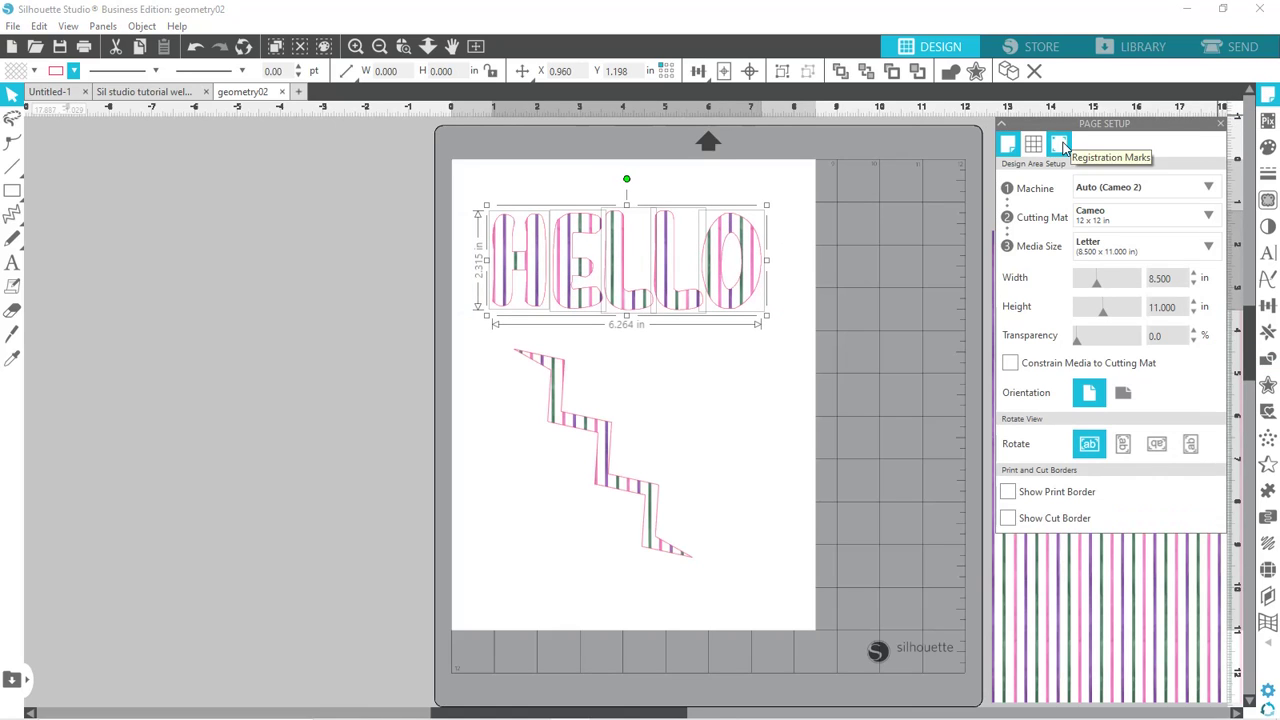
pyautogui.click(1061, 146)
pyautogui.click(1013, 186)
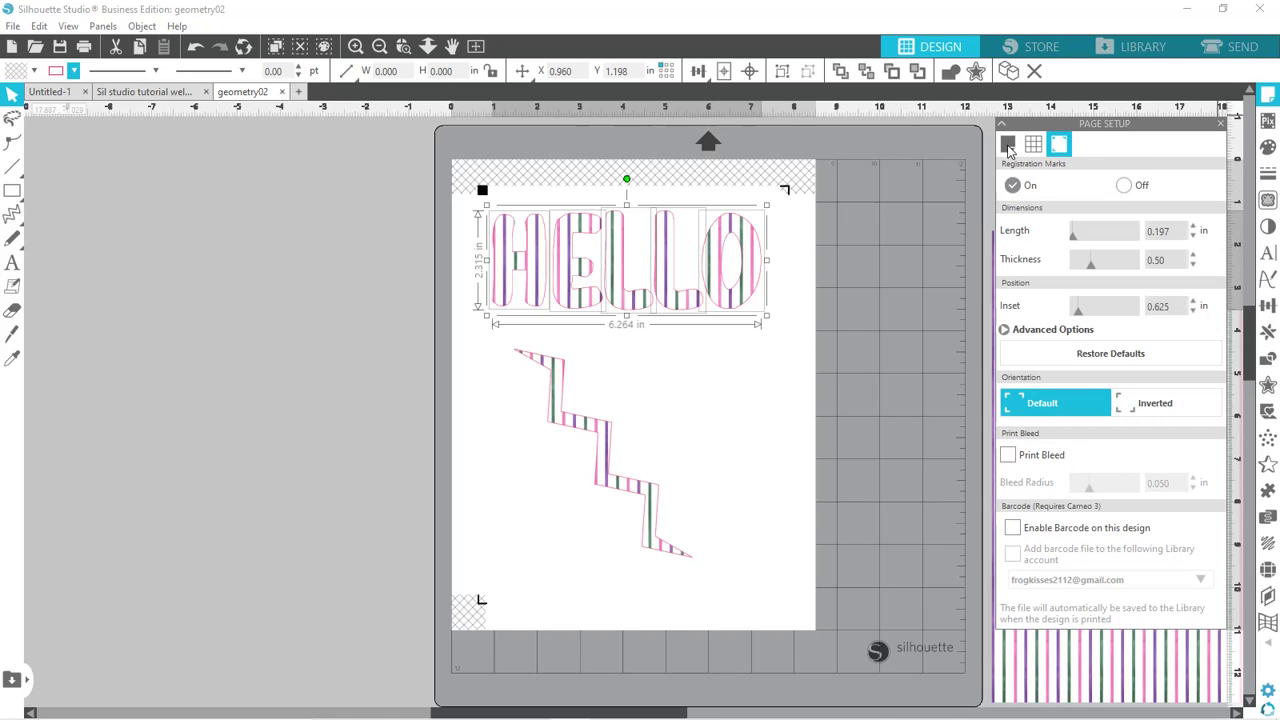
pyautogui.click(1008, 145)
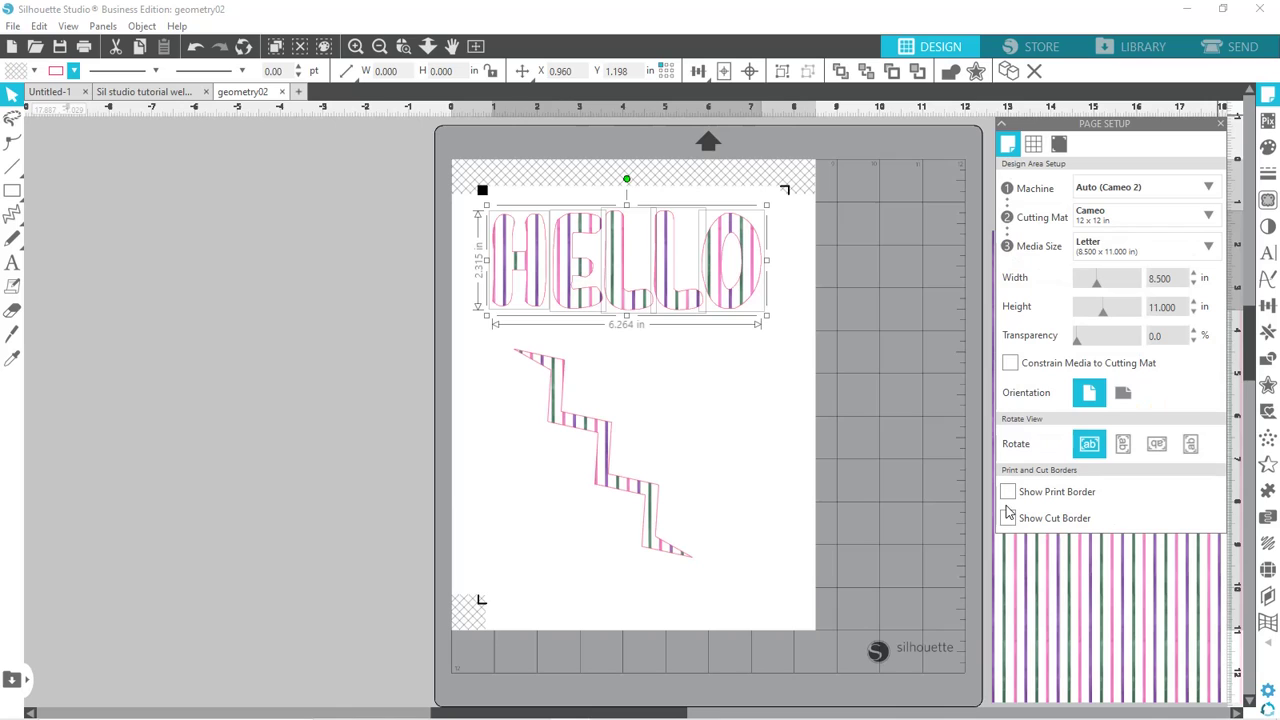
pyautogui.click(1008, 492)
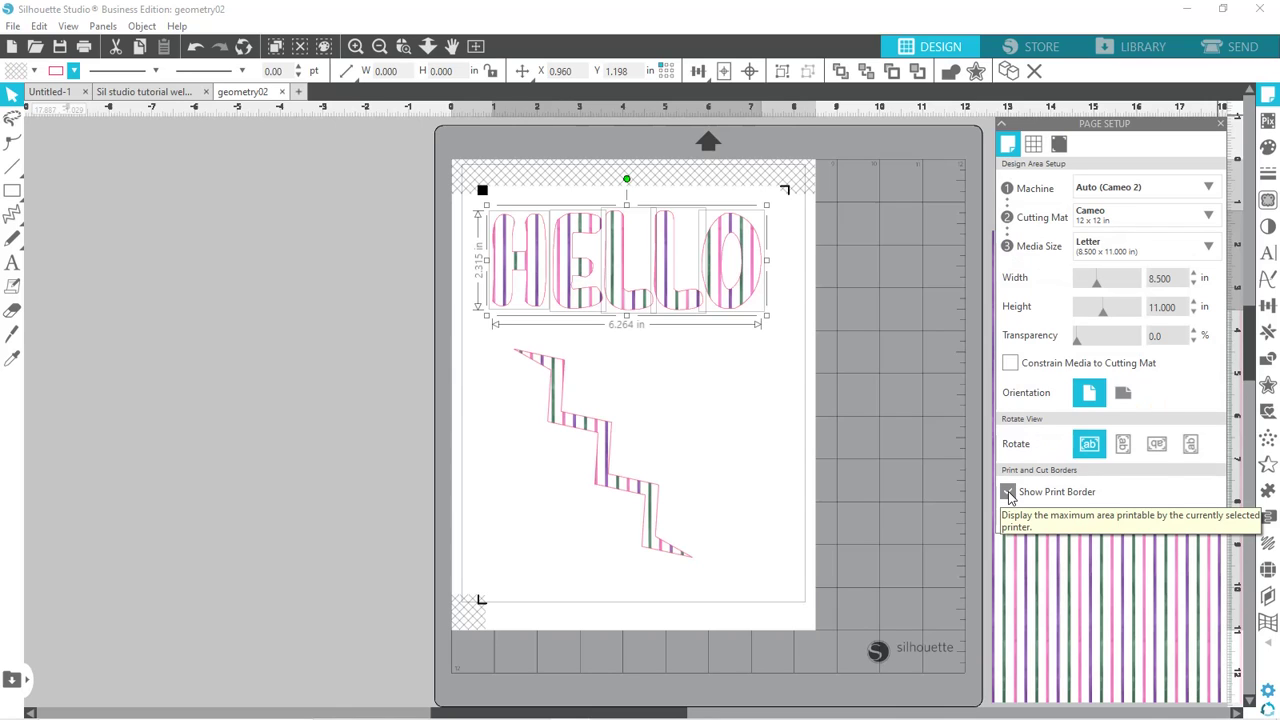
pyautogui.click(1008, 519)
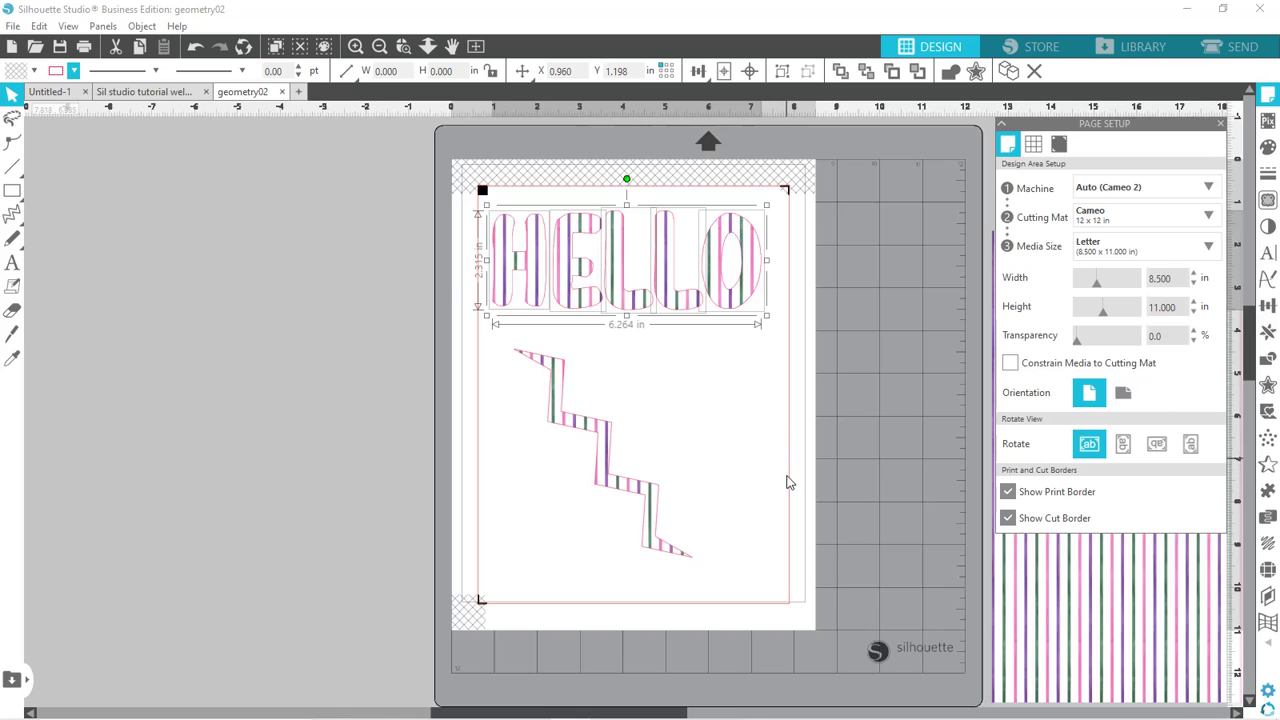
pyautogui.click(874, 487)
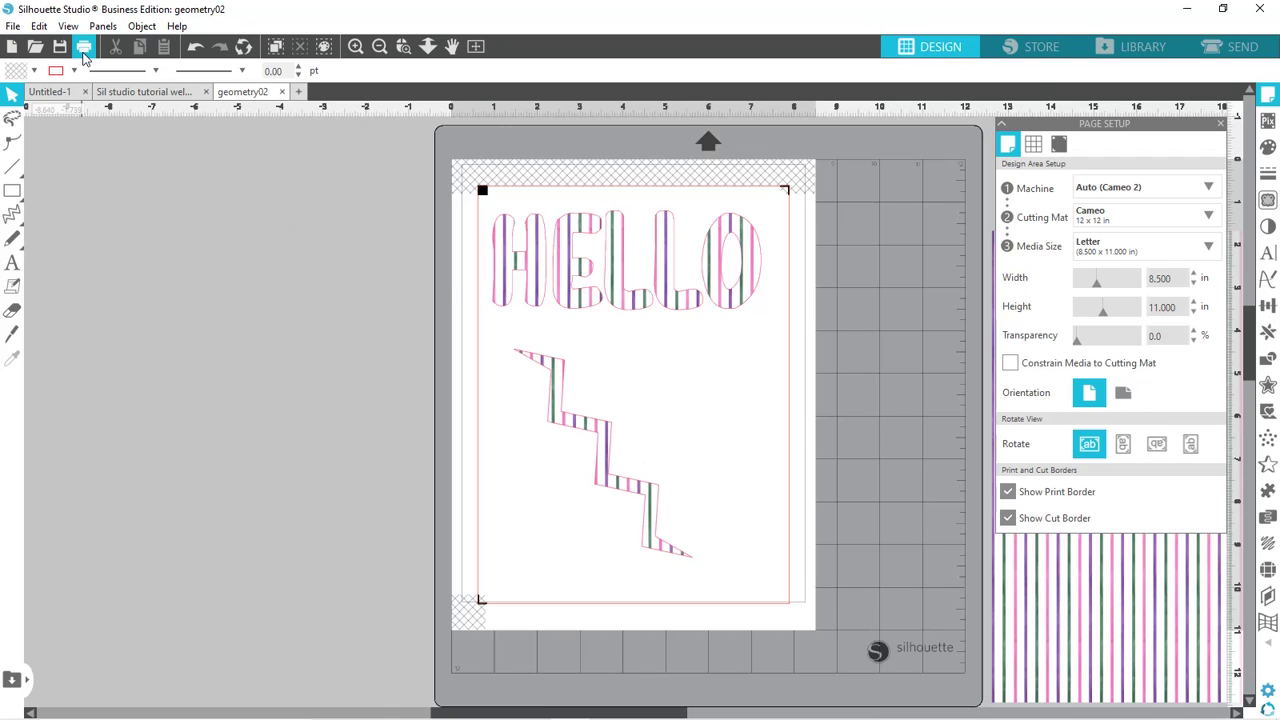
pyautogui.click(84, 46)
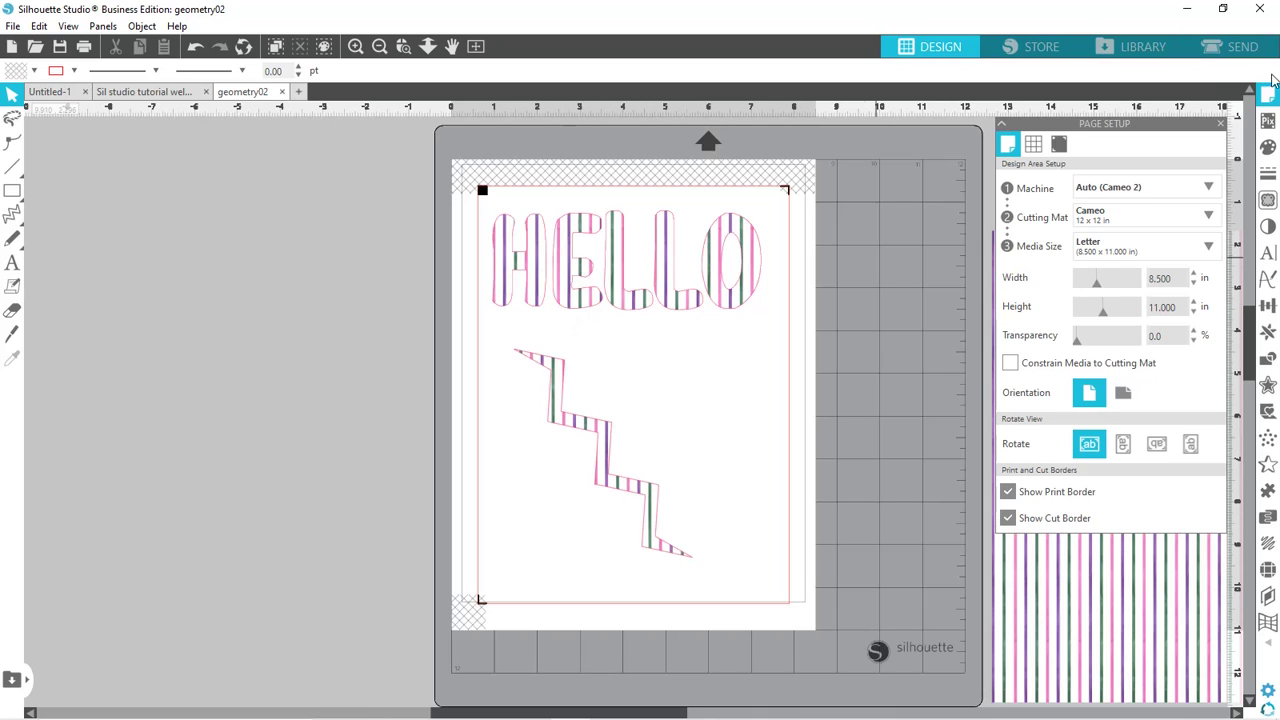
# - In the Send panel, make the HELLO letters a compound path and set them to Cut
pyautogui.click(1236, 47)
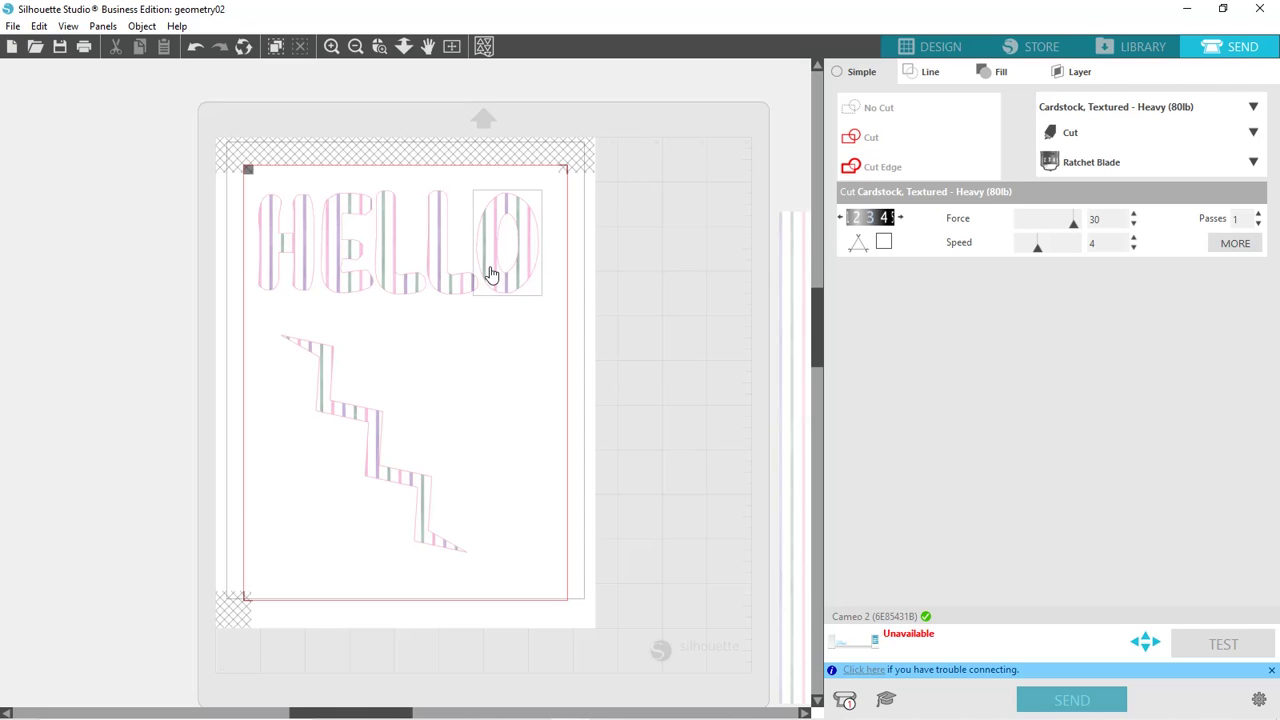
pyautogui.click(874, 108)
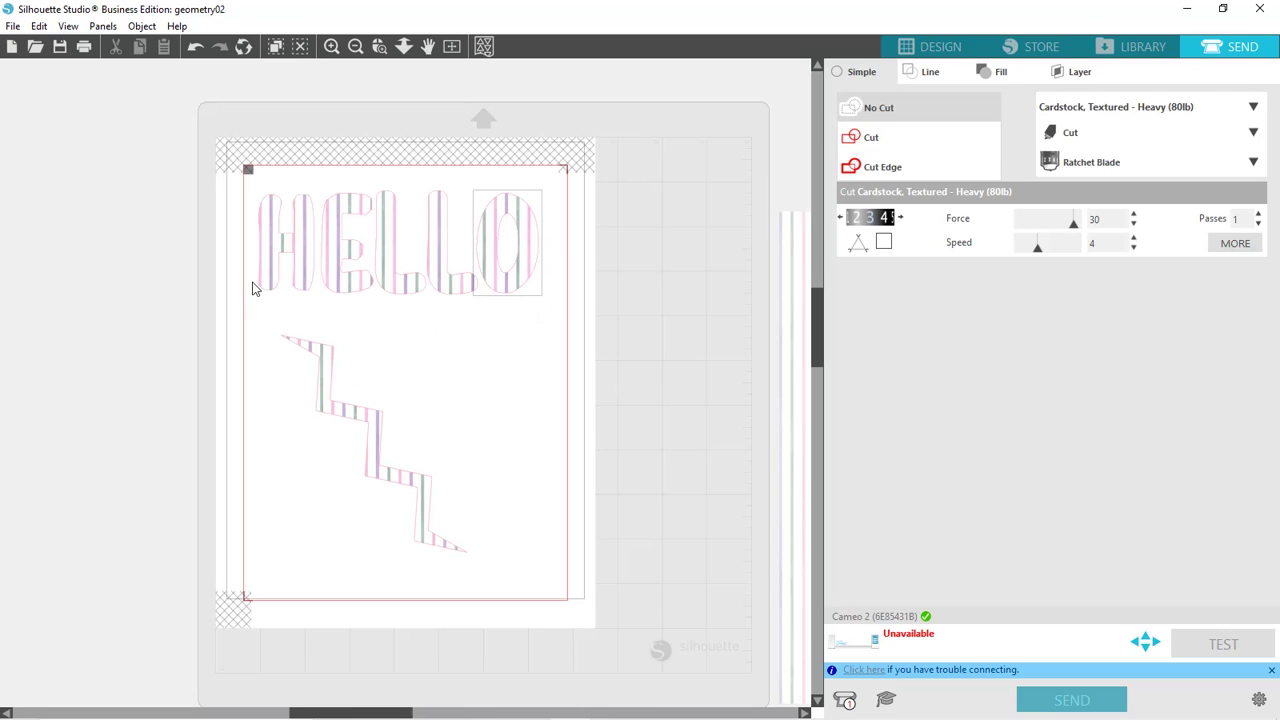
pyautogui.click(239, 210)
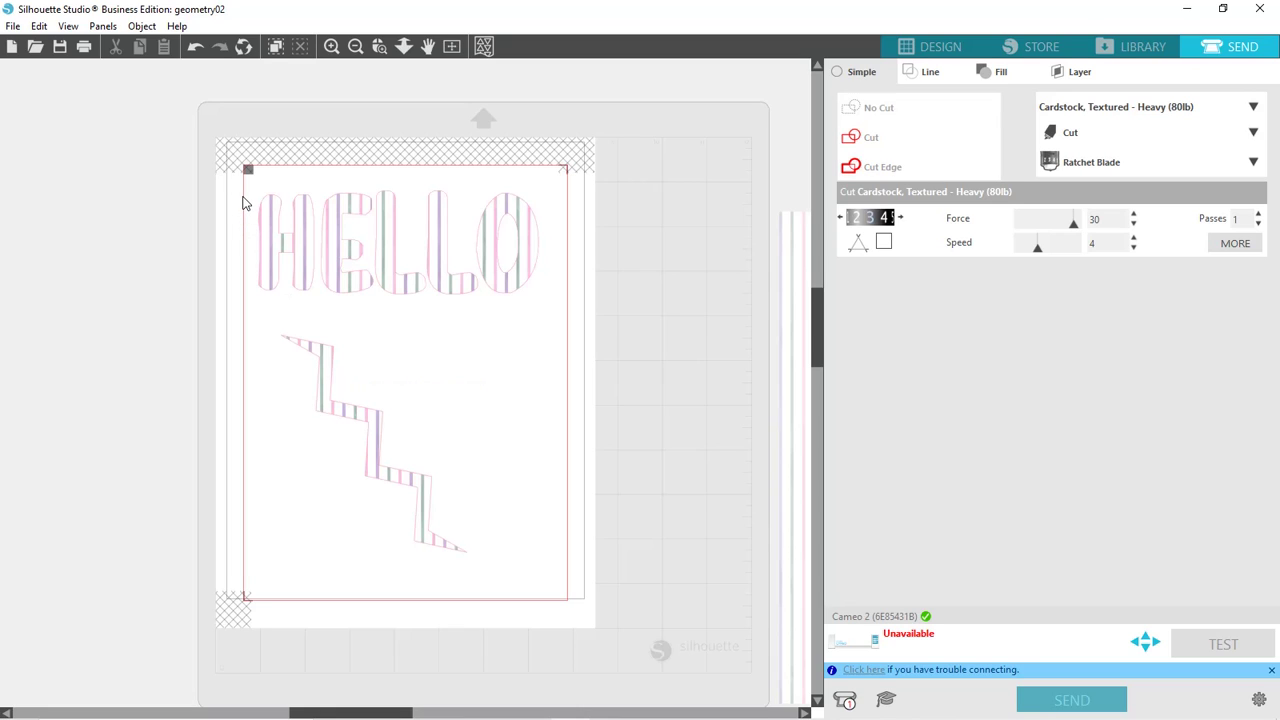
pyautogui.moveTo(242, 203); pyautogui.dragTo(545, 303)
pyautogui.rightClick(512, 282)
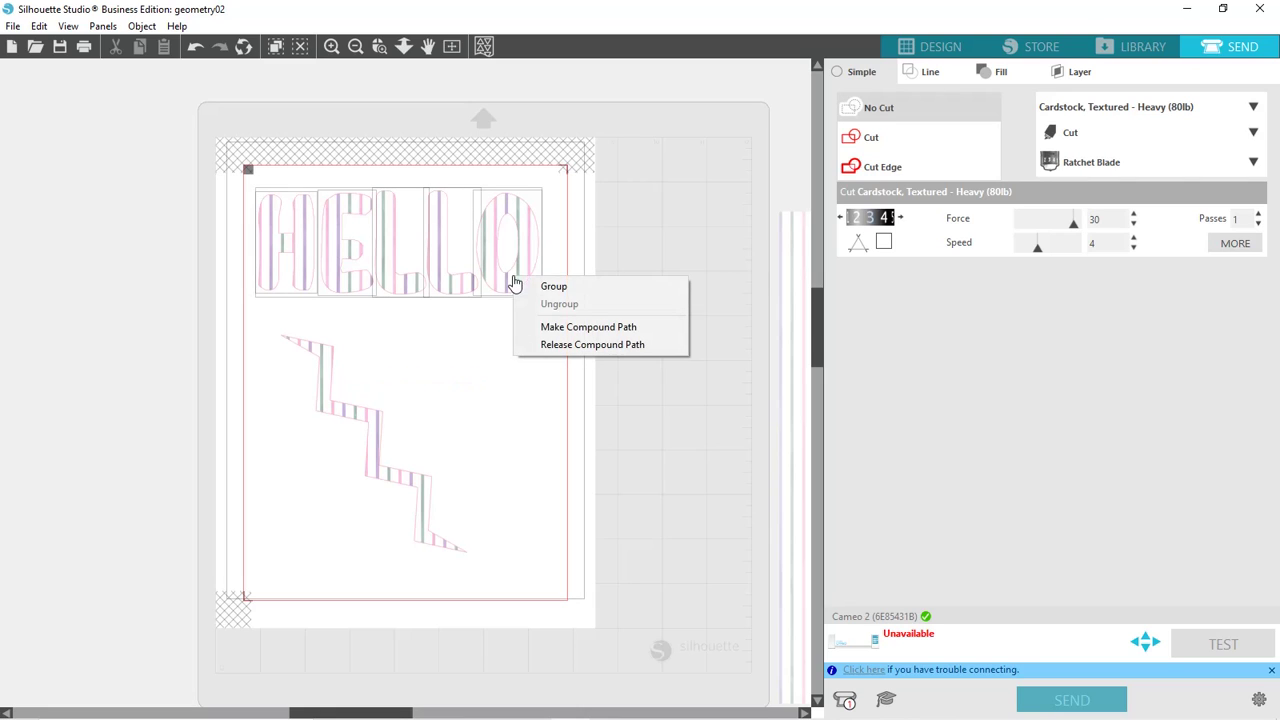
pyautogui.click(546, 327)
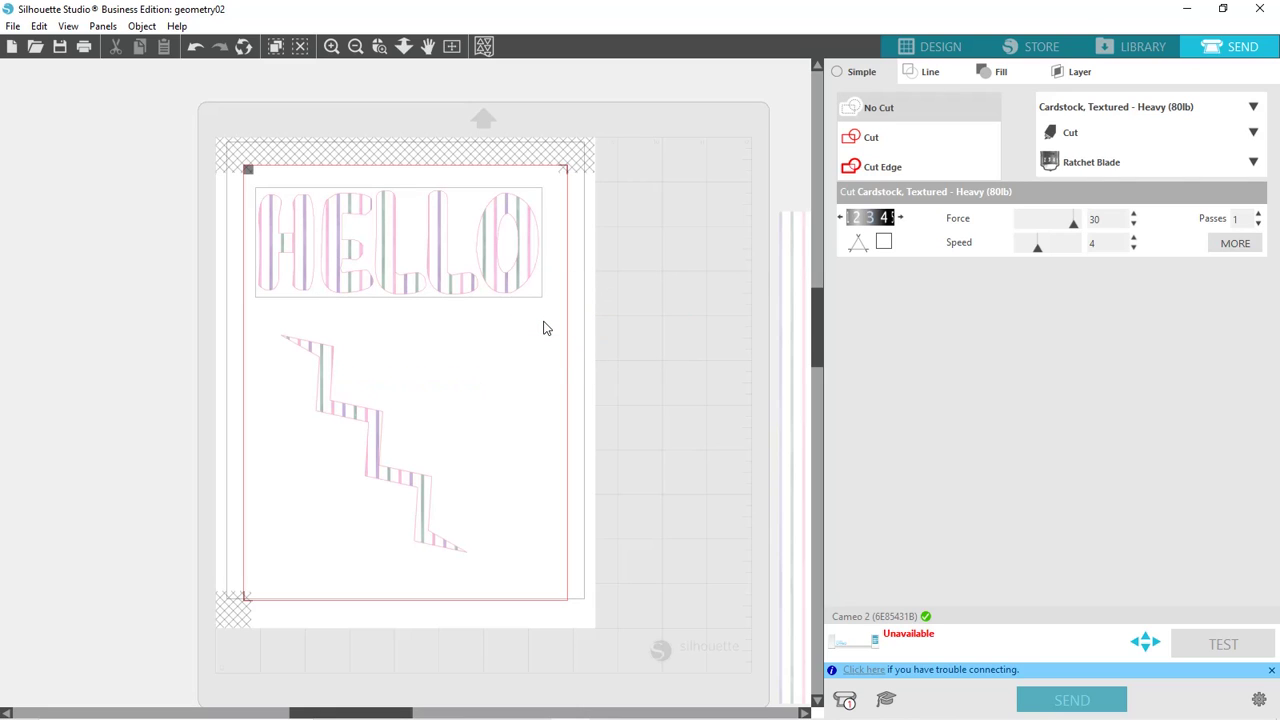
pyautogui.click(871, 140)
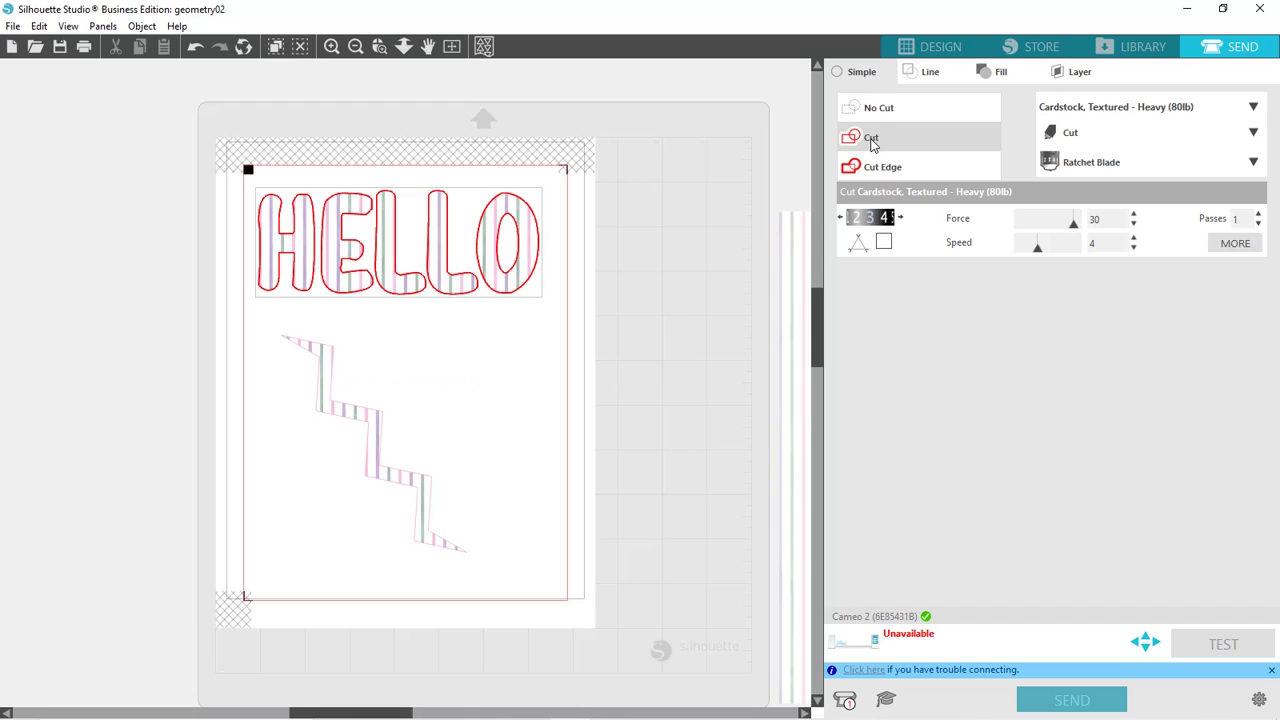
# - Set the zigzag shape to Cut along its outline
pyautogui.click(381, 453)
pyautogui.click(917, 101)
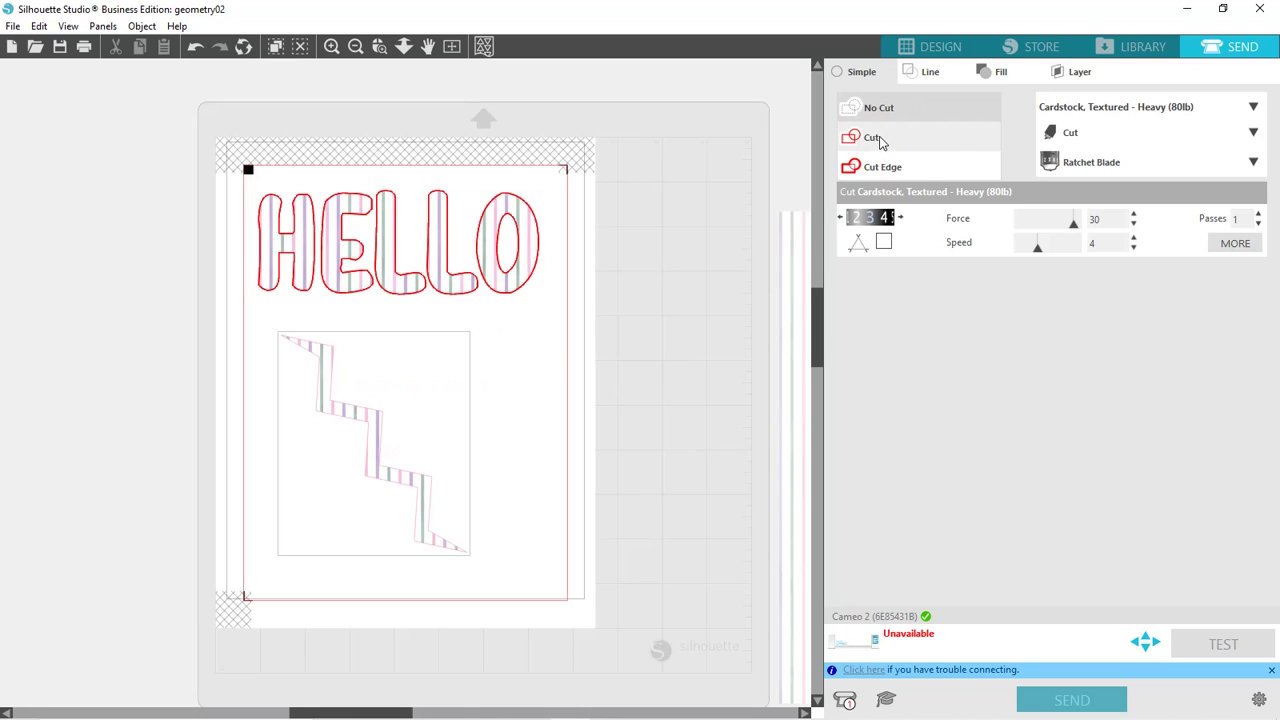
pyautogui.click(878, 139)
pyautogui.click(674, 351)
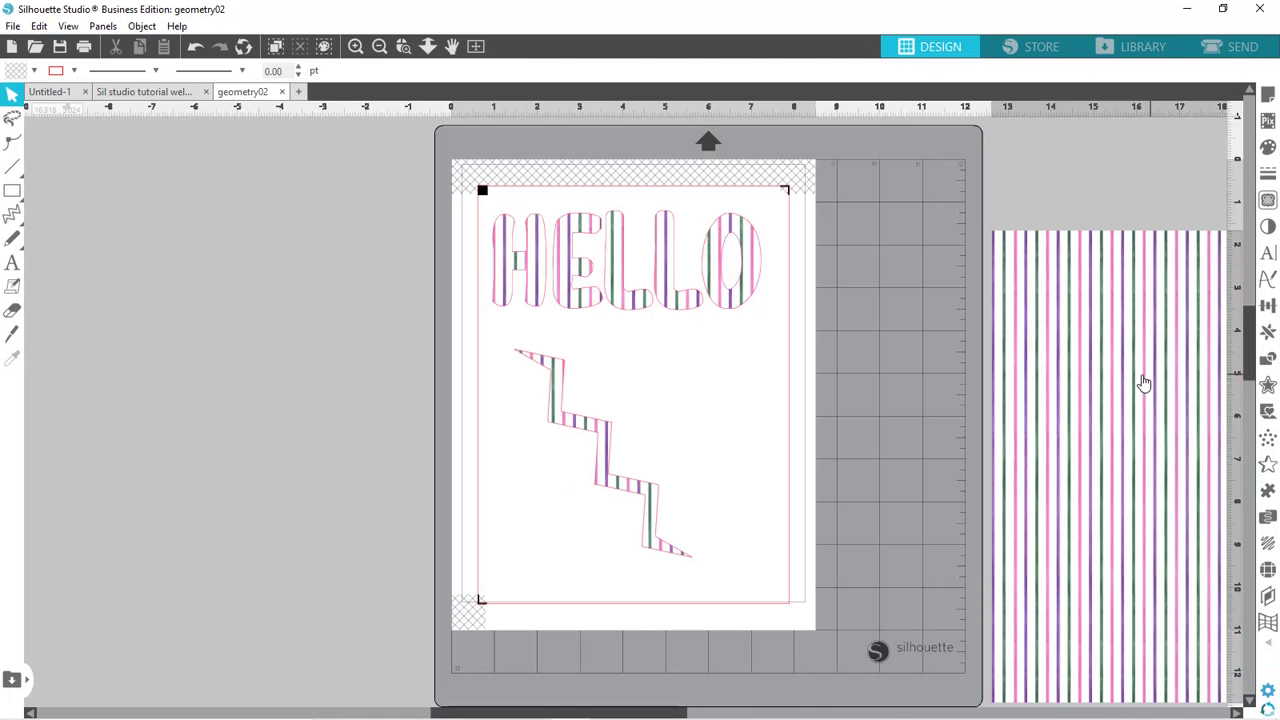
# - Drag the spare 9.114 × 11.020 in stripe sheet right beside the page
pyautogui.moveTo(1143, 383); pyautogui.dragTo(978, 323)
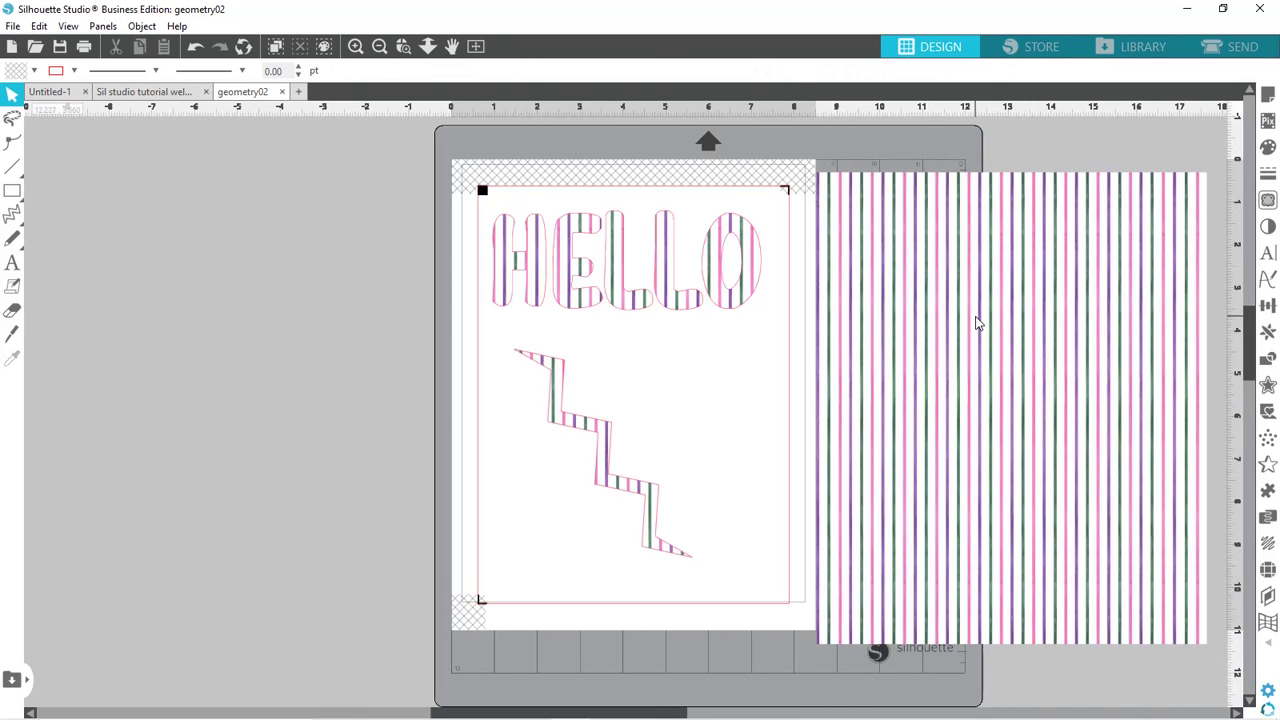